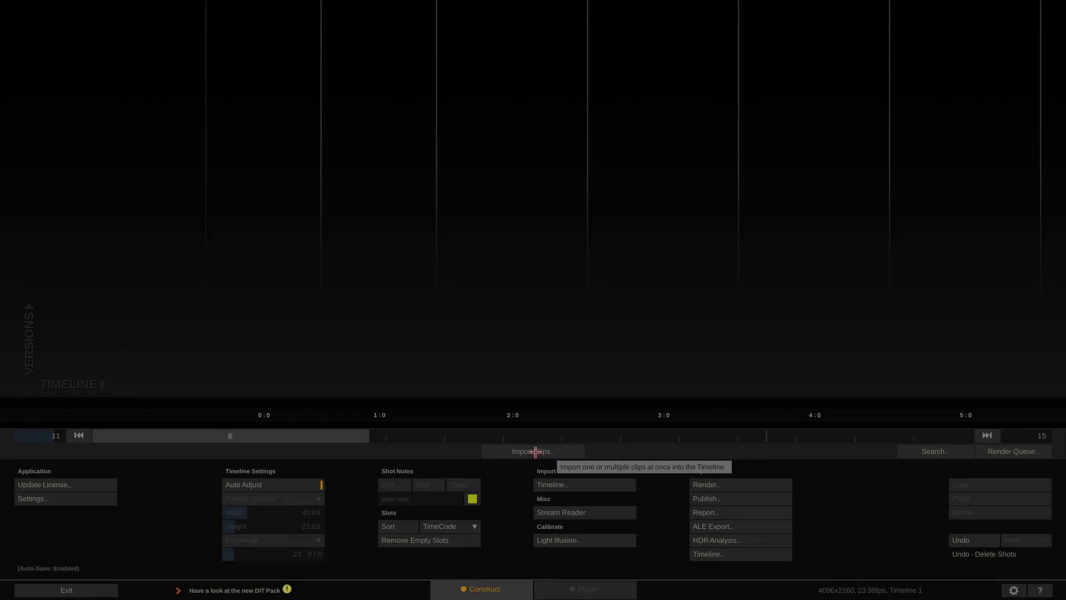
Step: Import the clips from the NINJAV drive (L:) onto Timeline 1, now 1920x1080
click(535, 450)
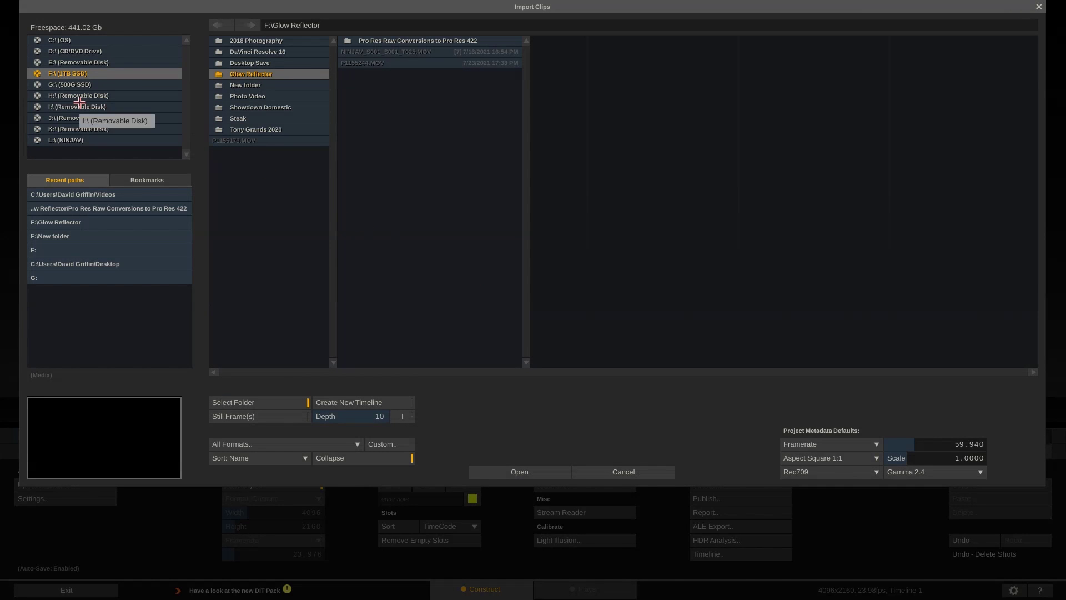
click(64, 140)
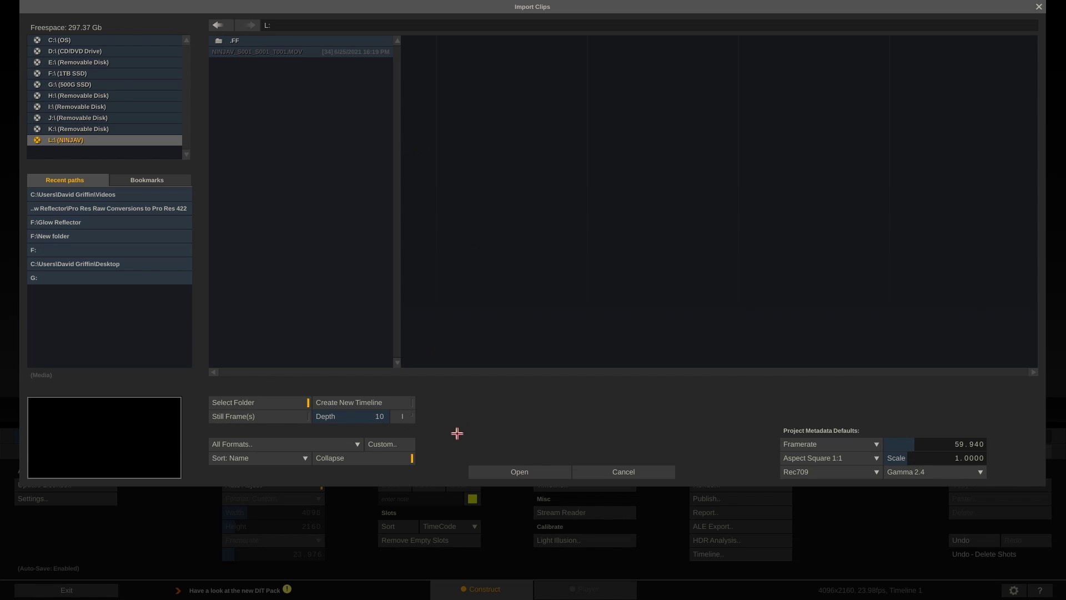
click(525, 467)
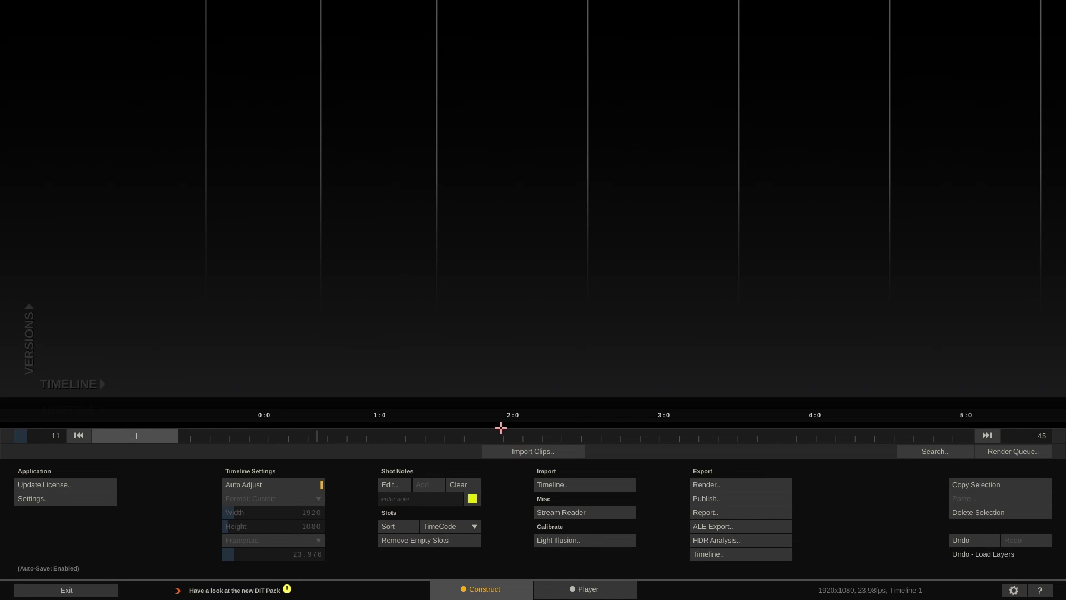
Step: Scroll through the timeline and select clips T027 through T031
drag(160, 438, 360, 452)
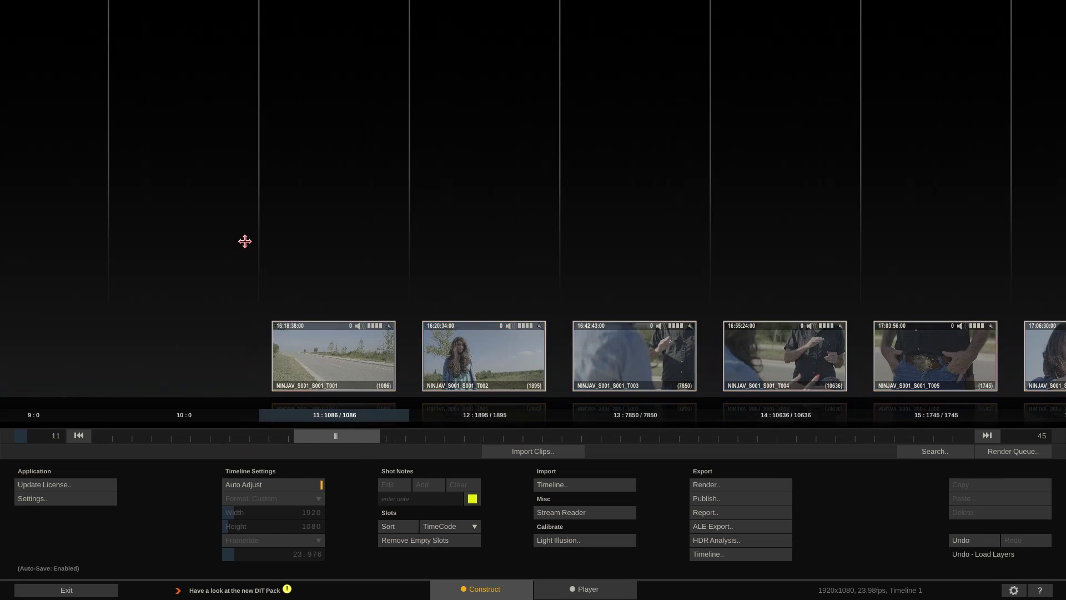
drag(245, 240, 418, 288)
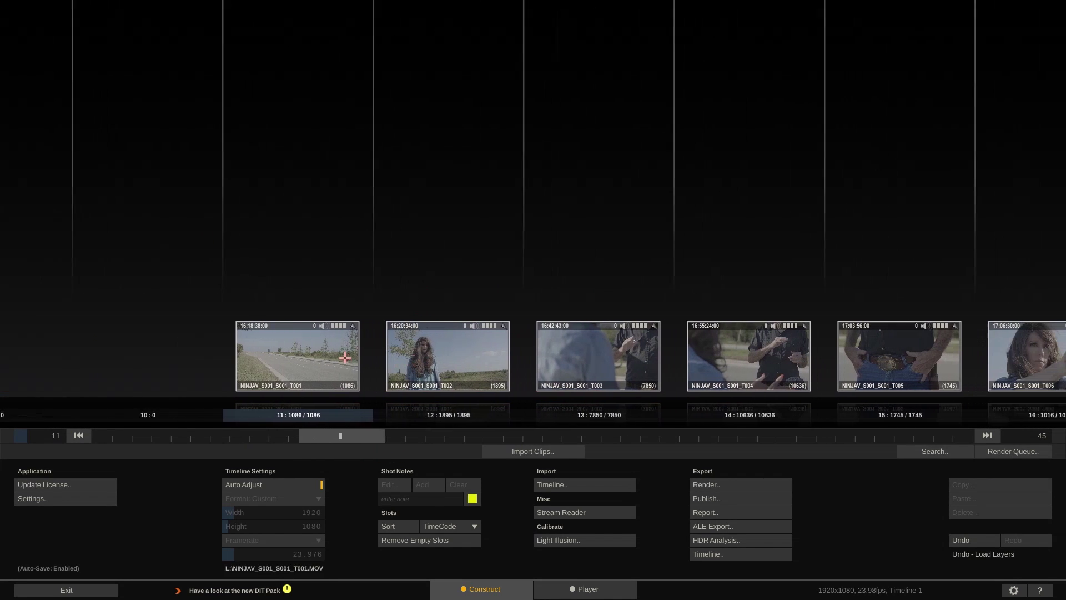
click(345, 356)
click(231, 337)
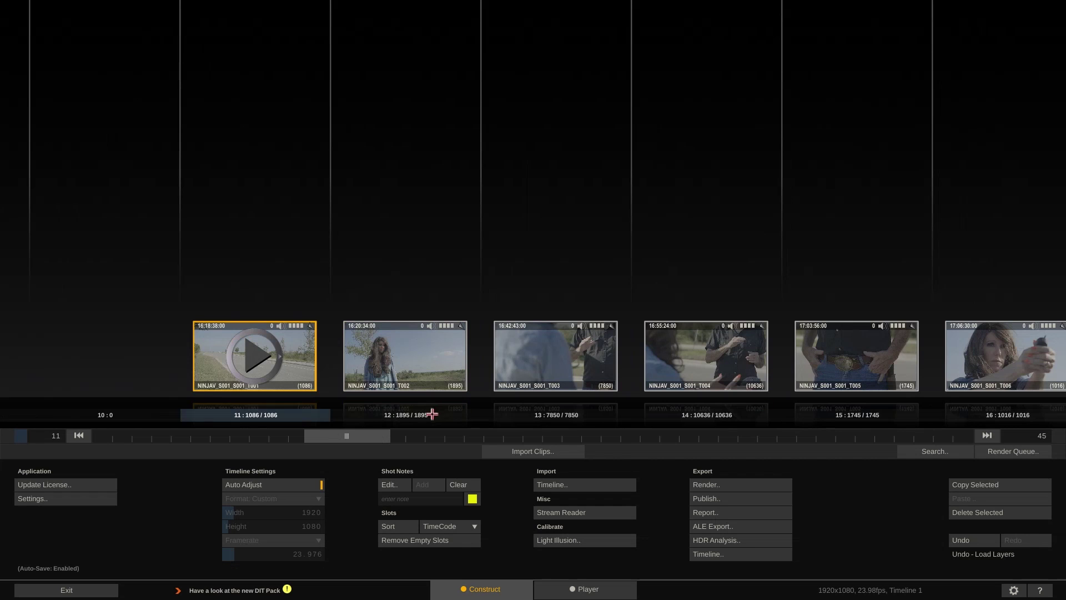
drag(345, 431, 884, 447)
shift+click(633, 333)
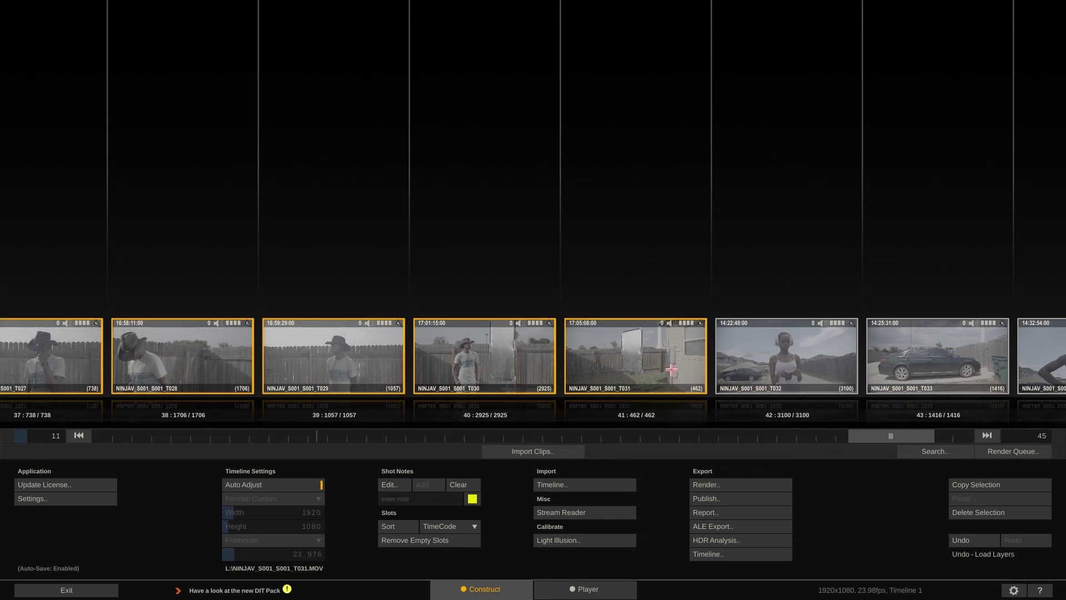
Step: Delete slot 41 holding T031, then delete the selected clips T027–T030
right_click(629, 327)
click(671, 348)
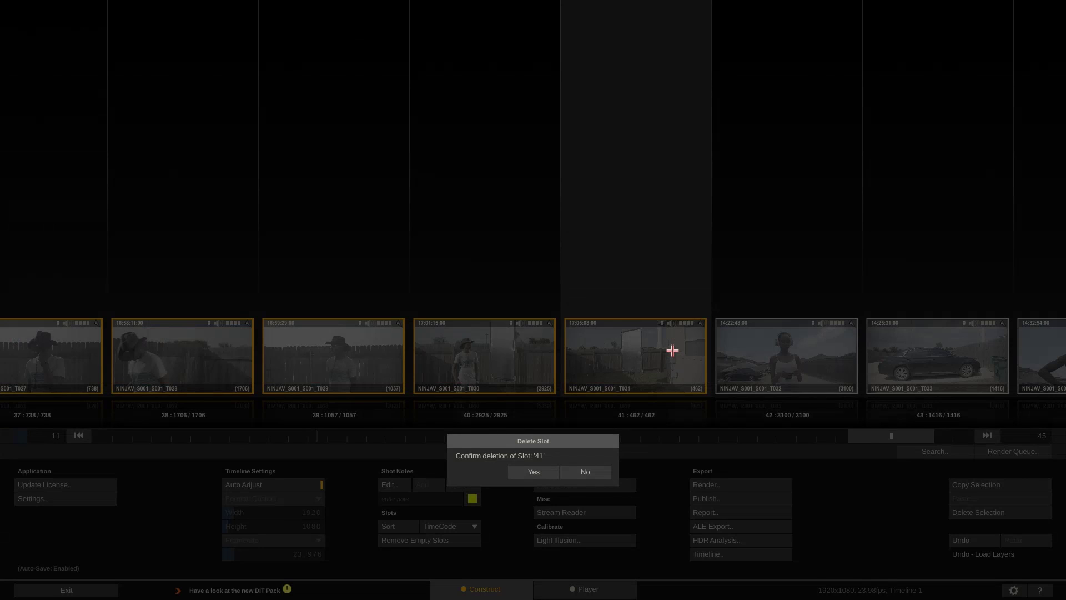
click(543, 472)
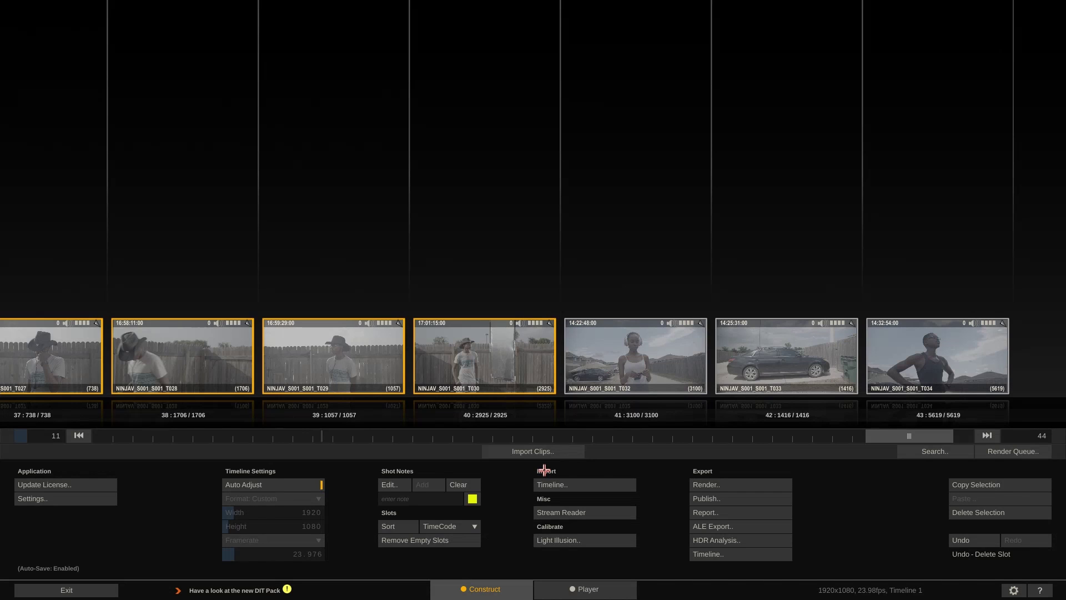
key(Delete)
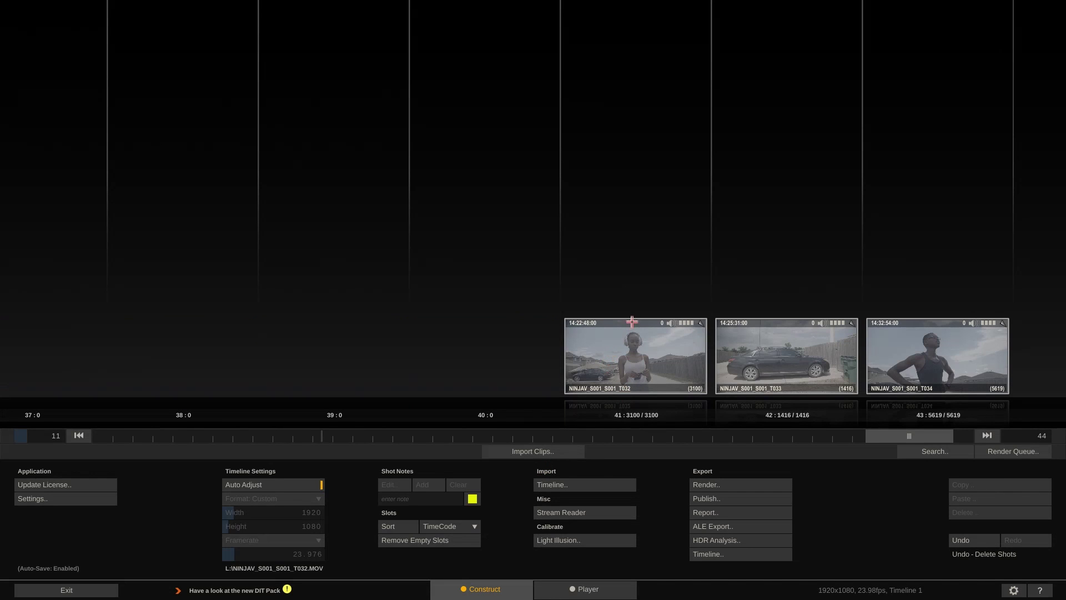
Step: Select clip T032 to view its metadata, then clear the selection
scroll(634, 365, up, 2)
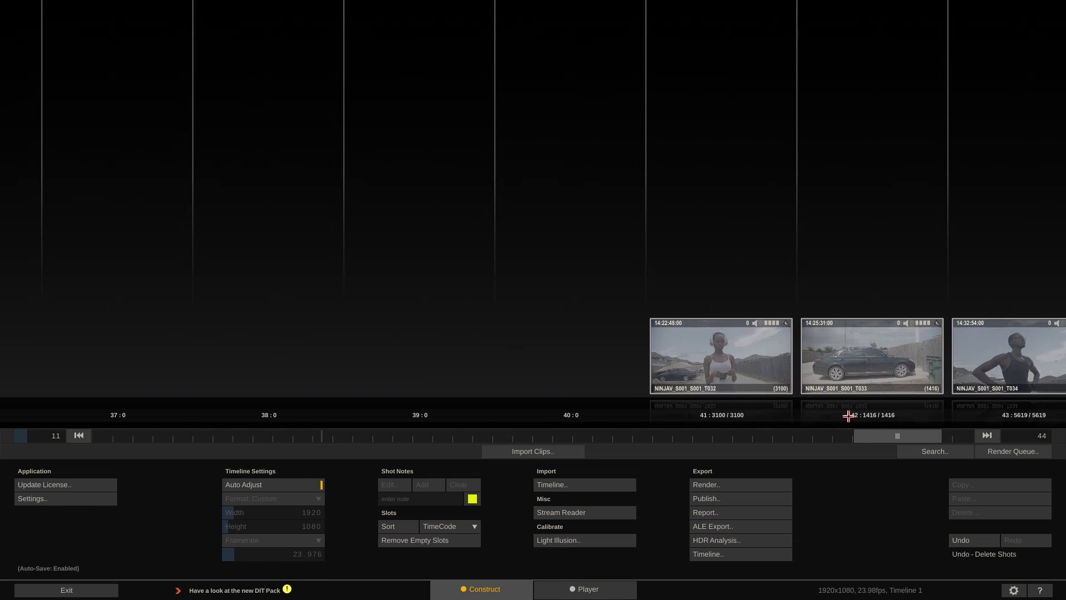
click(741, 345)
mouse_move(1062, 349)
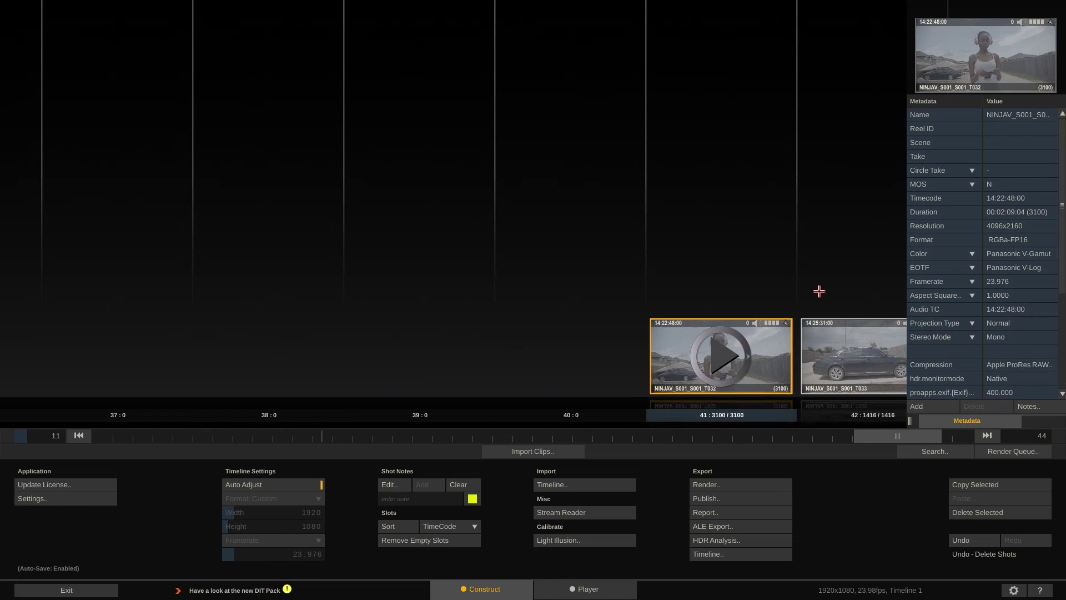
click(853, 272)
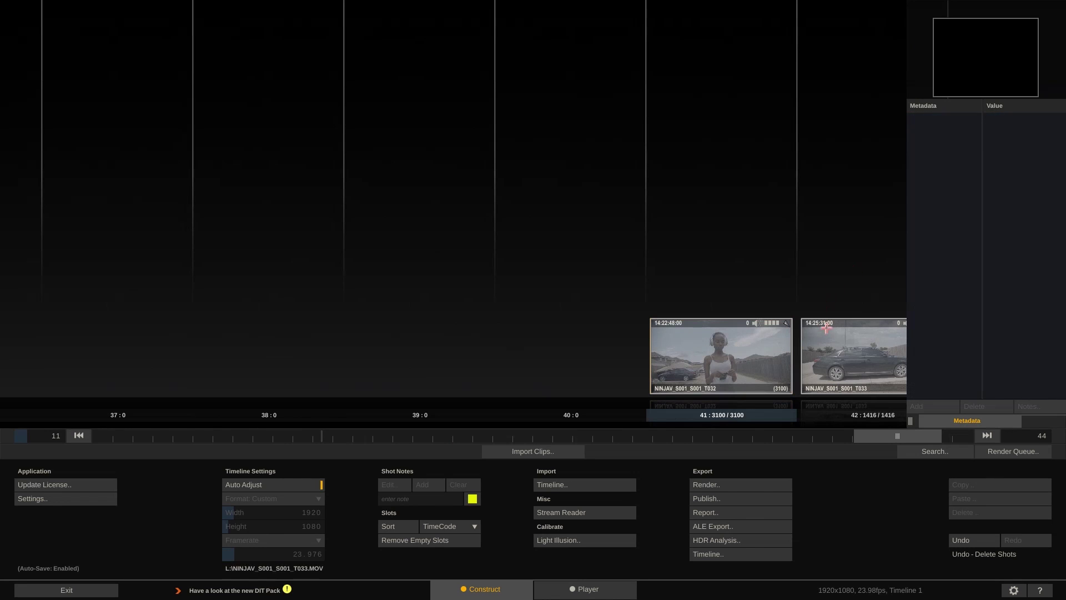
click(728, 339)
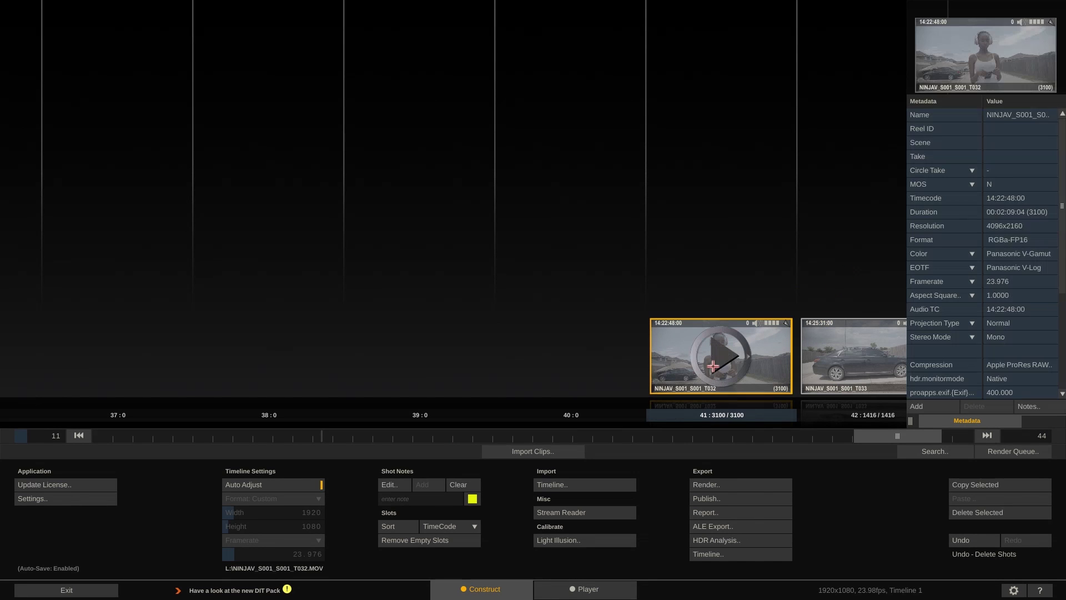
click(761, 275)
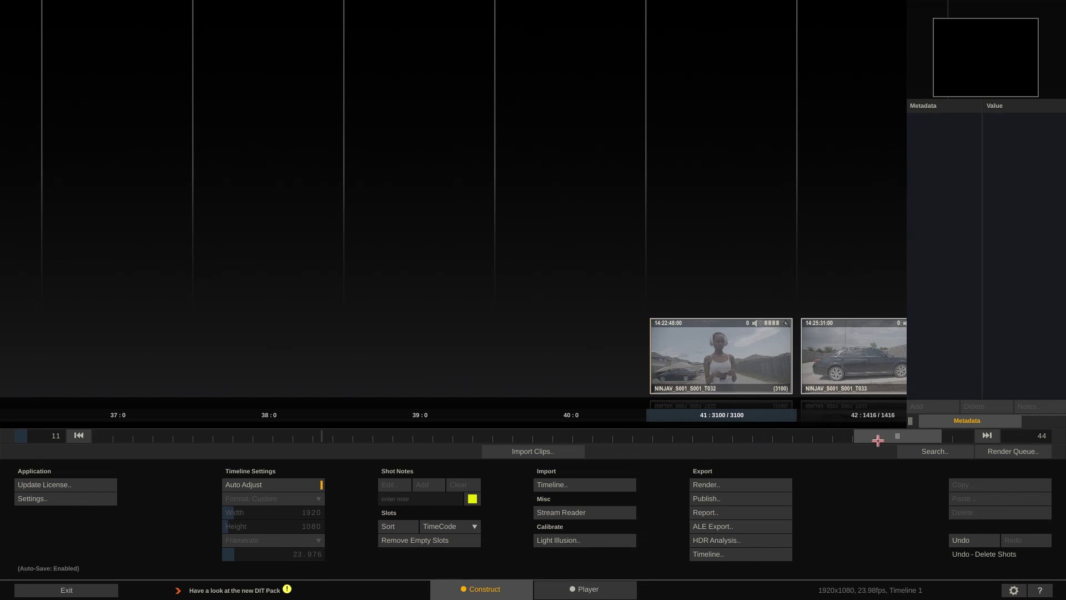
Step: Select the last three clips, T032 to T034, and open the Render dialog
drag(875, 438, 925, 437)
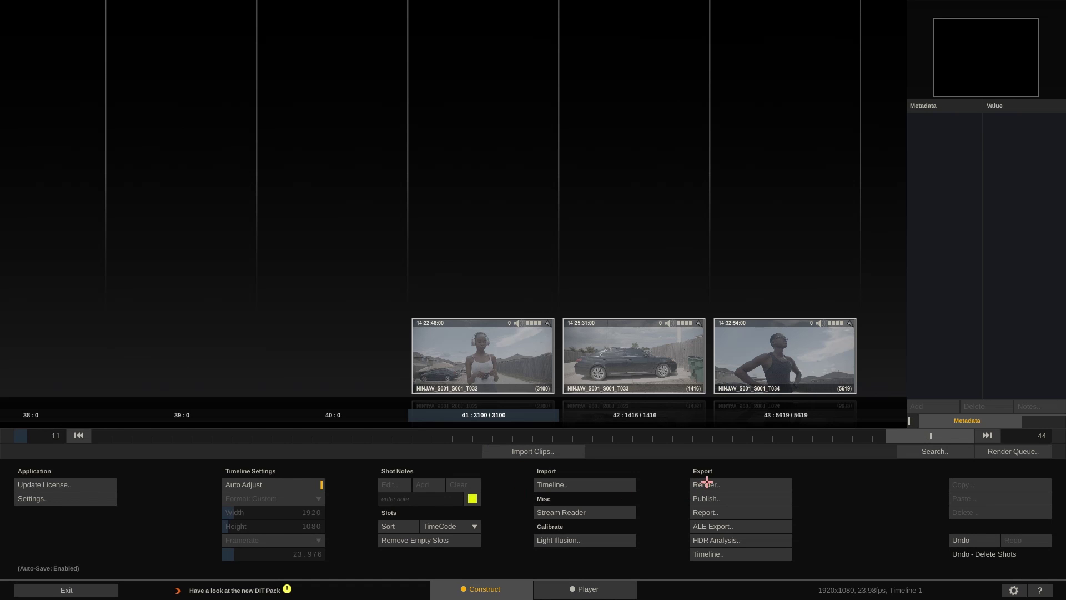
click(488, 353)
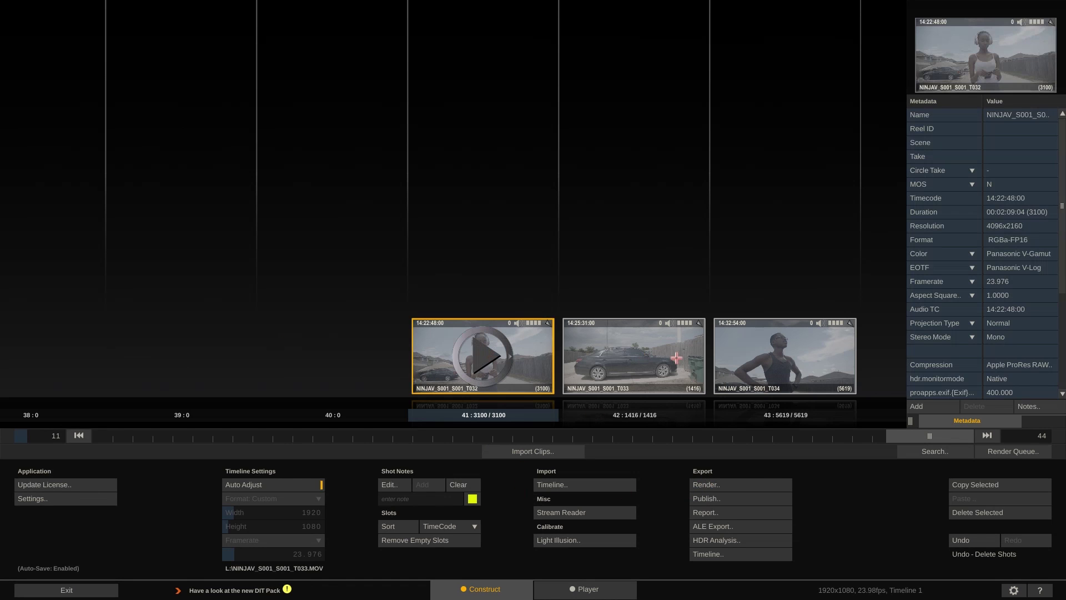
shift+click(750, 350)
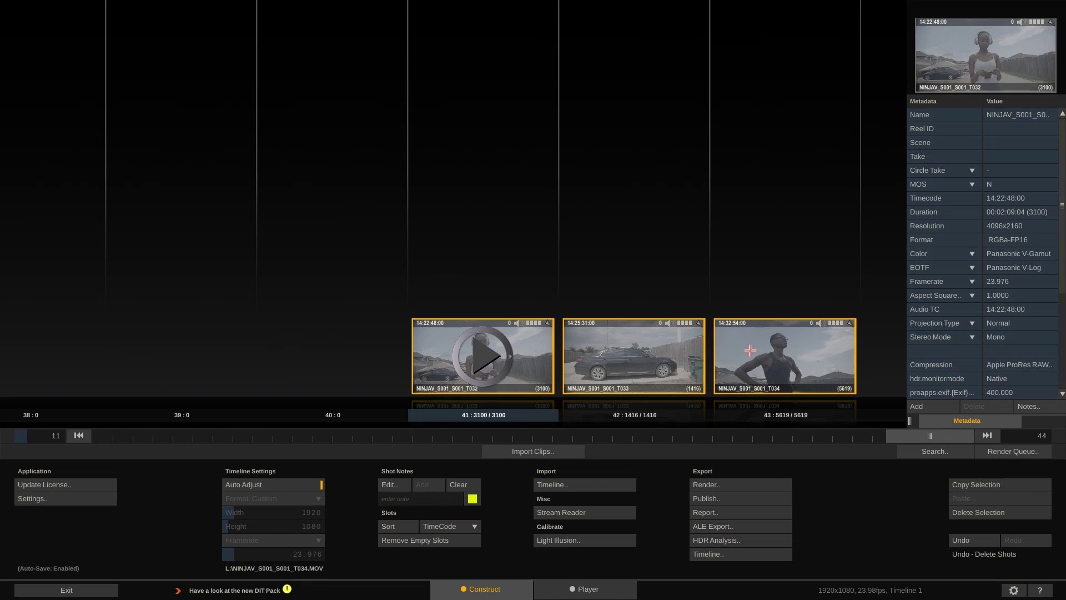
click(726, 484)
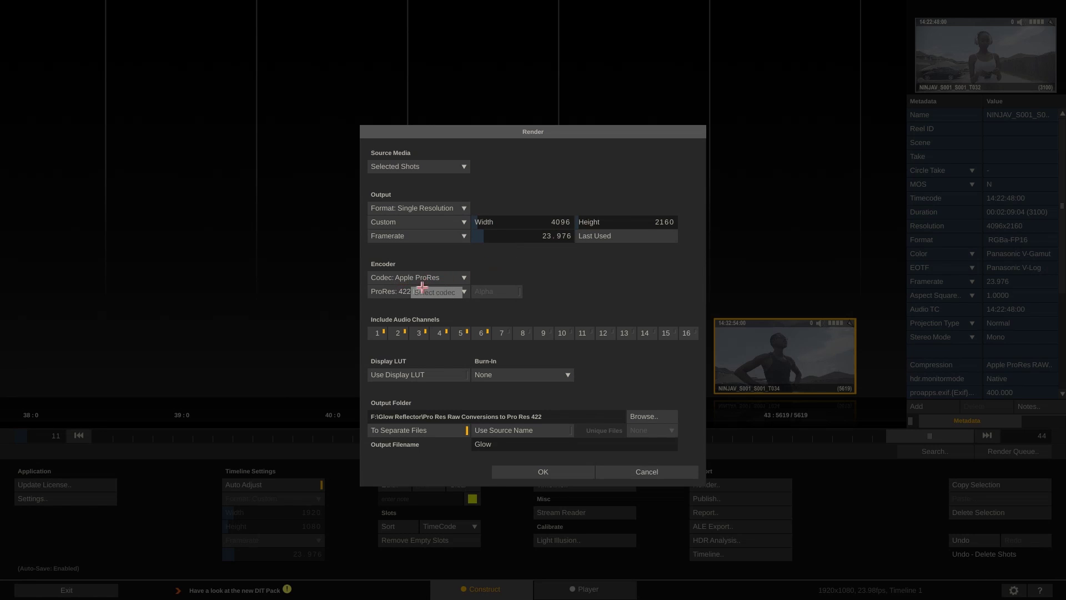
Step: Set the render encoding to ProRes 422 HQ with burn-in left at None
click(465, 291)
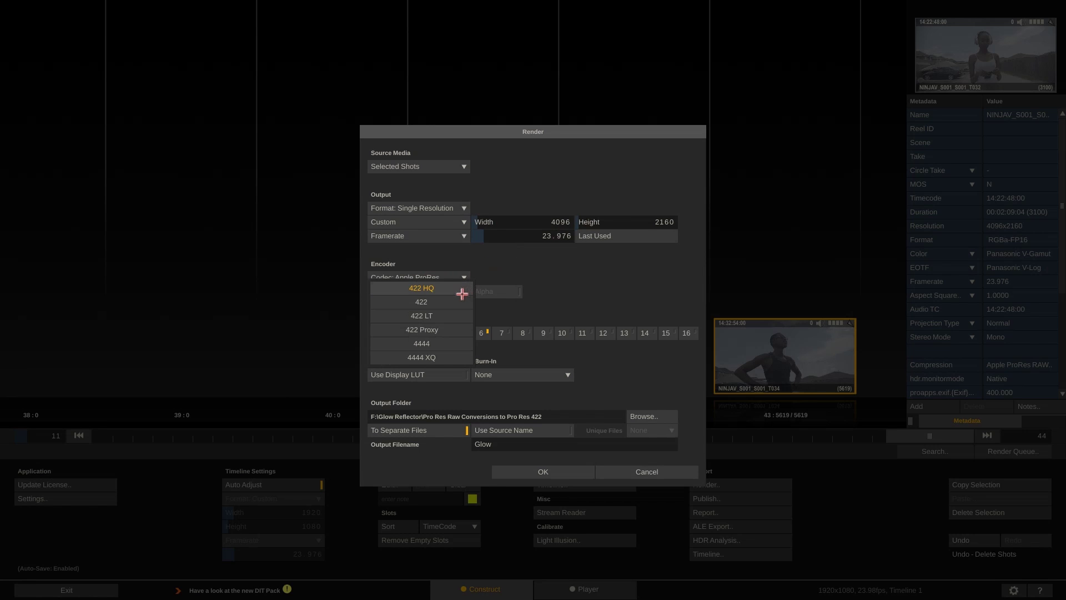
click(443, 306)
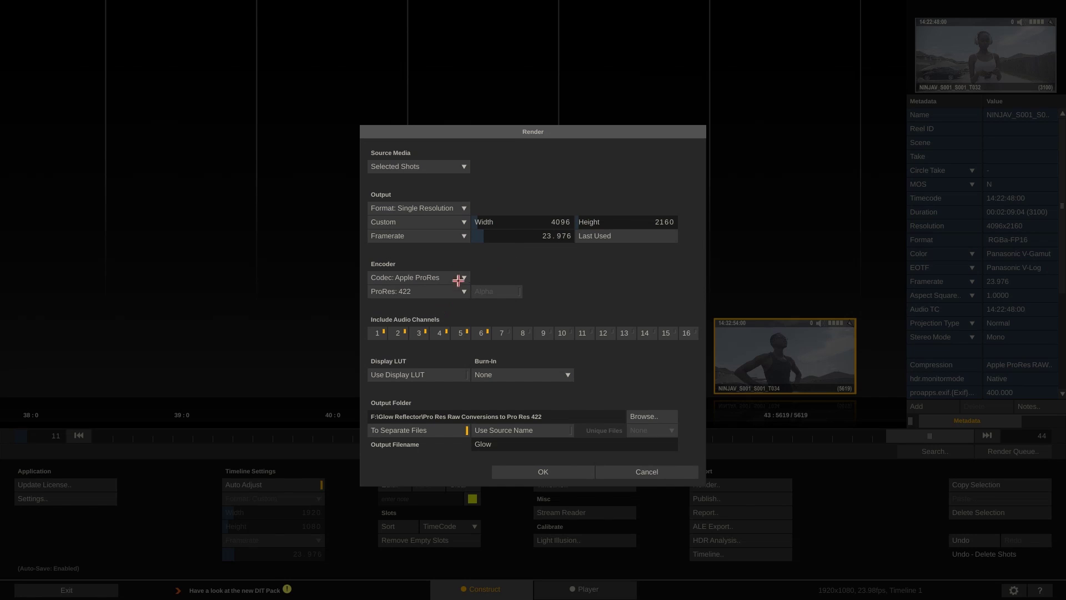
click(452, 291)
click(457, 272)
click(489, 377)
click(545, 379)
Step: Name the output 'Pro Res Raw Conversion', render Selected Shots only, and queue it
drag(504, 444, 468, 444)
text(Pro Res Raw Conversion)
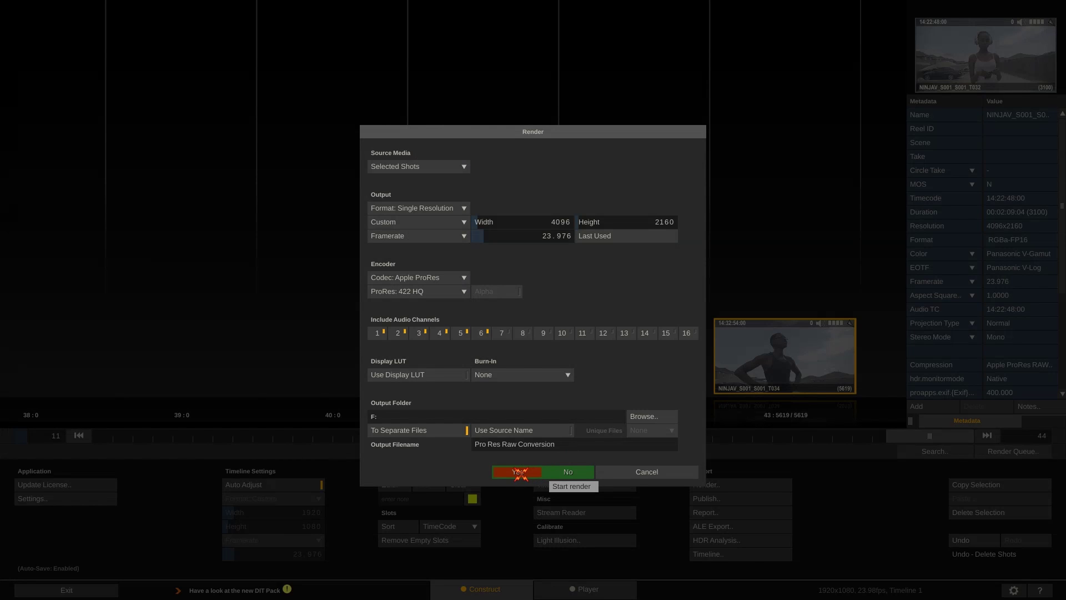
click(455, 167)
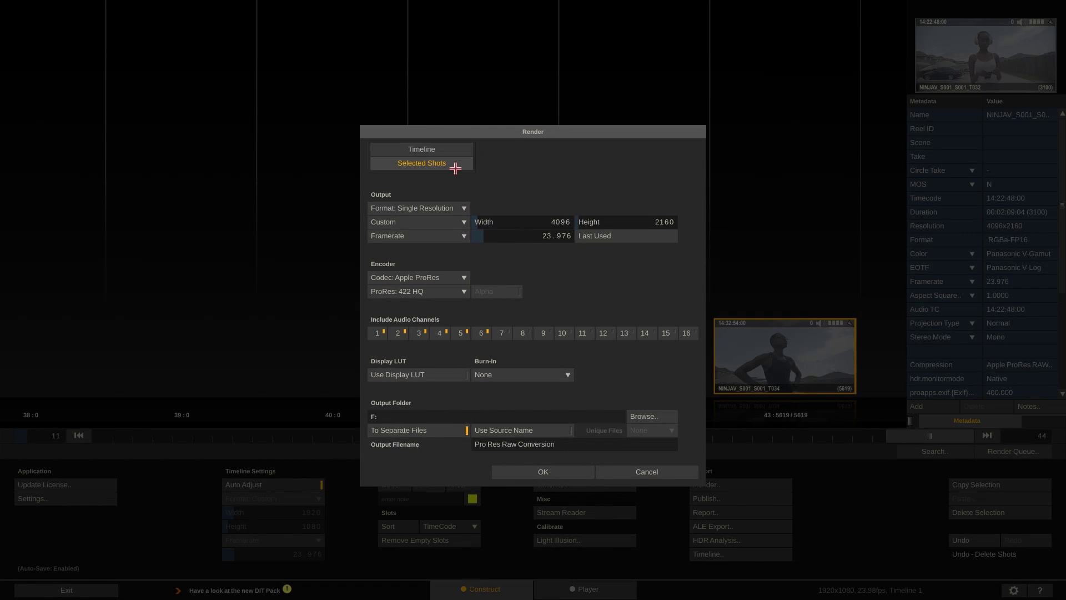
click(440, 161)
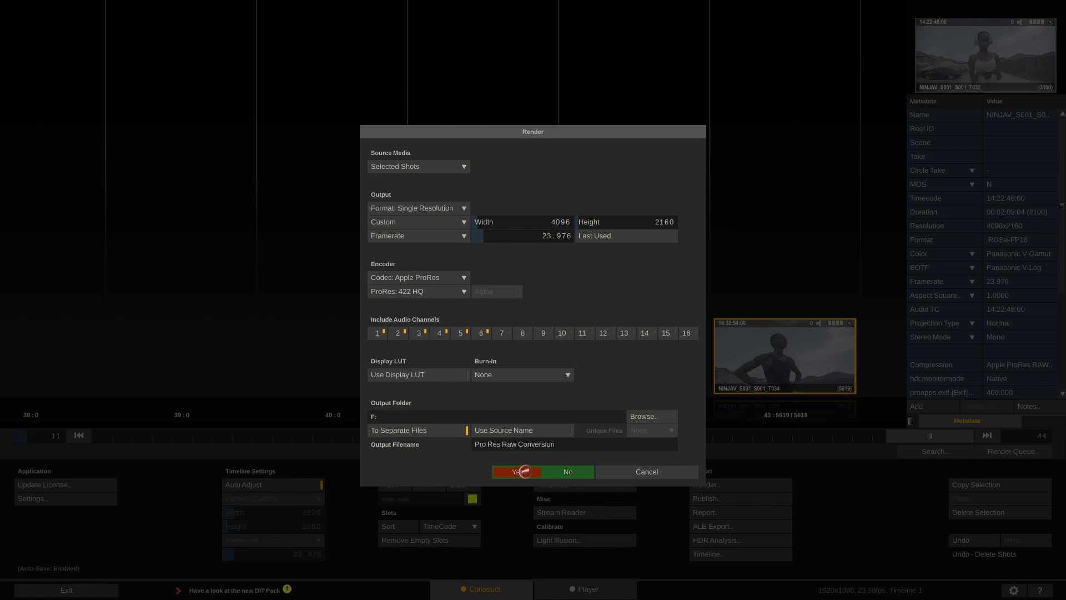
click(524, 472)
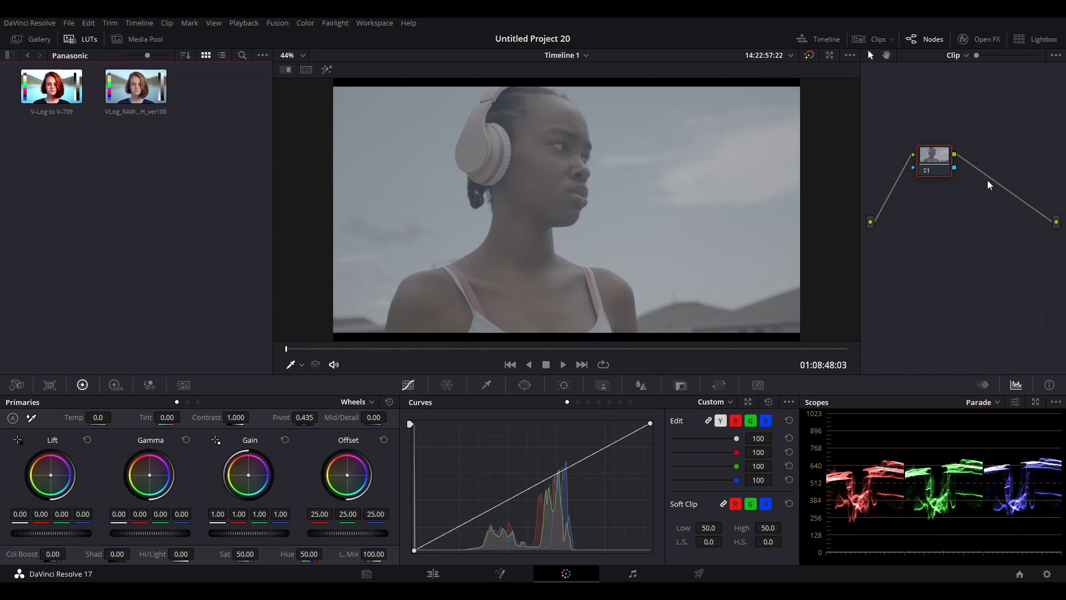
Step: Add serial node 02 after node 01 in the Node Editor with Alt+S
click(979, 207)
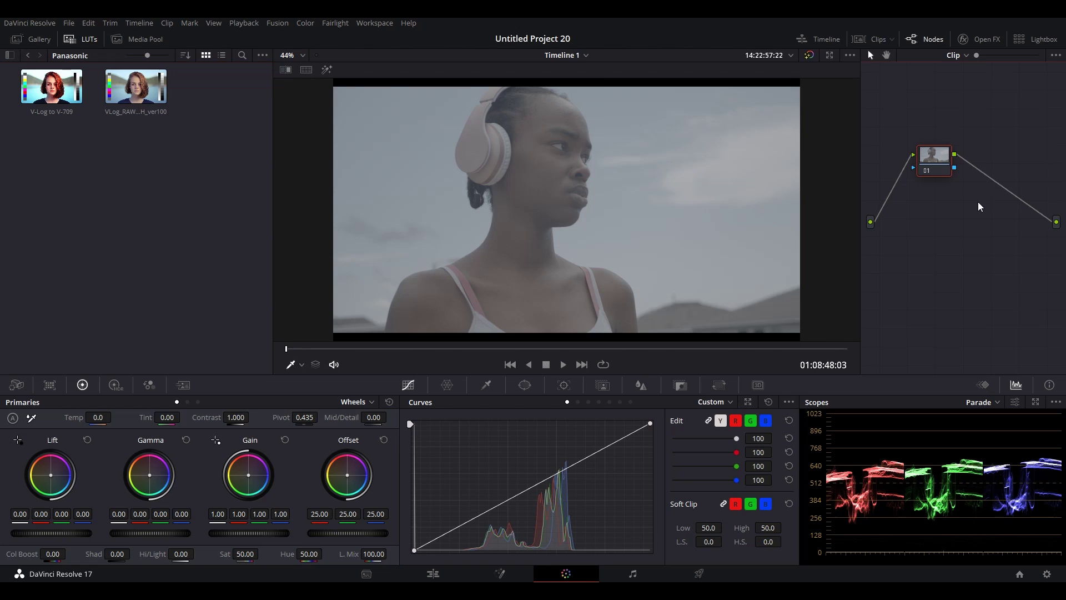
key(alt+s)
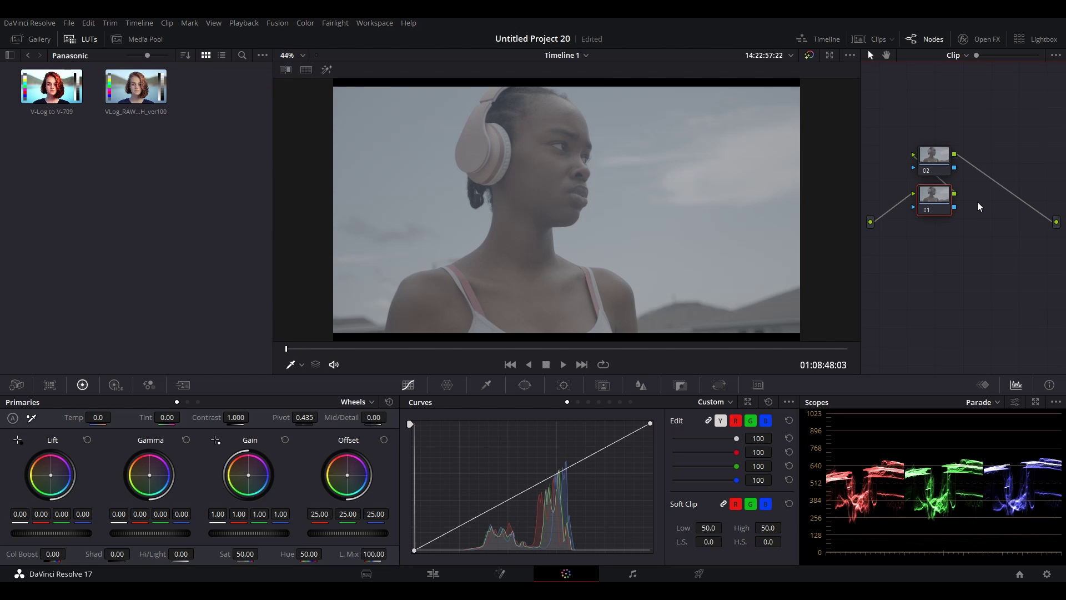
Step: Place node 01 to the left of node 02 and shift both nodes right
drag(949, 206, 906, 168)
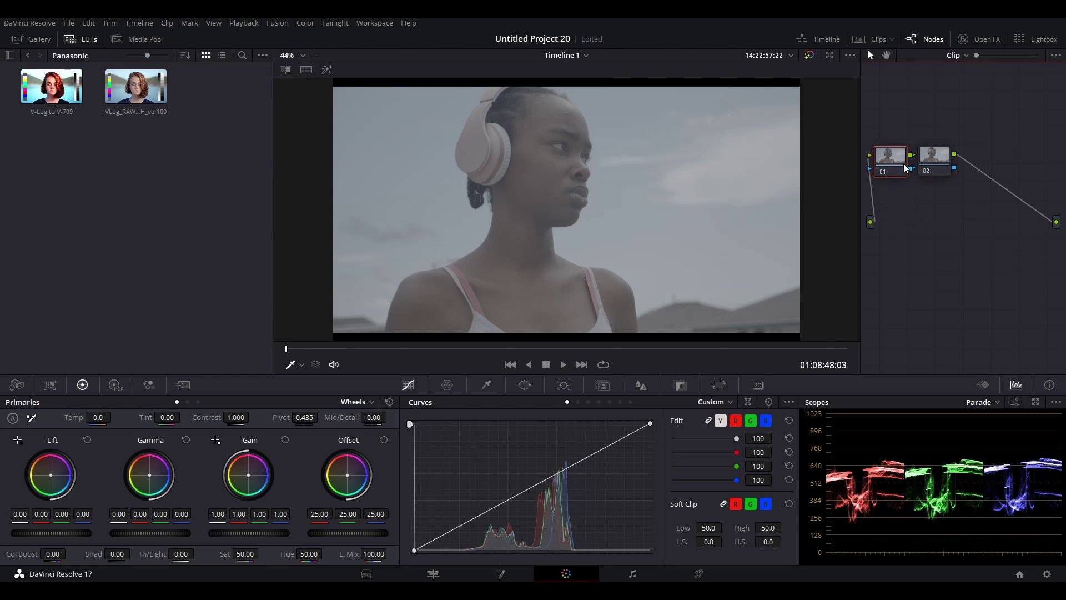
drag(976, 128, 922, 180)
click(971, 119)
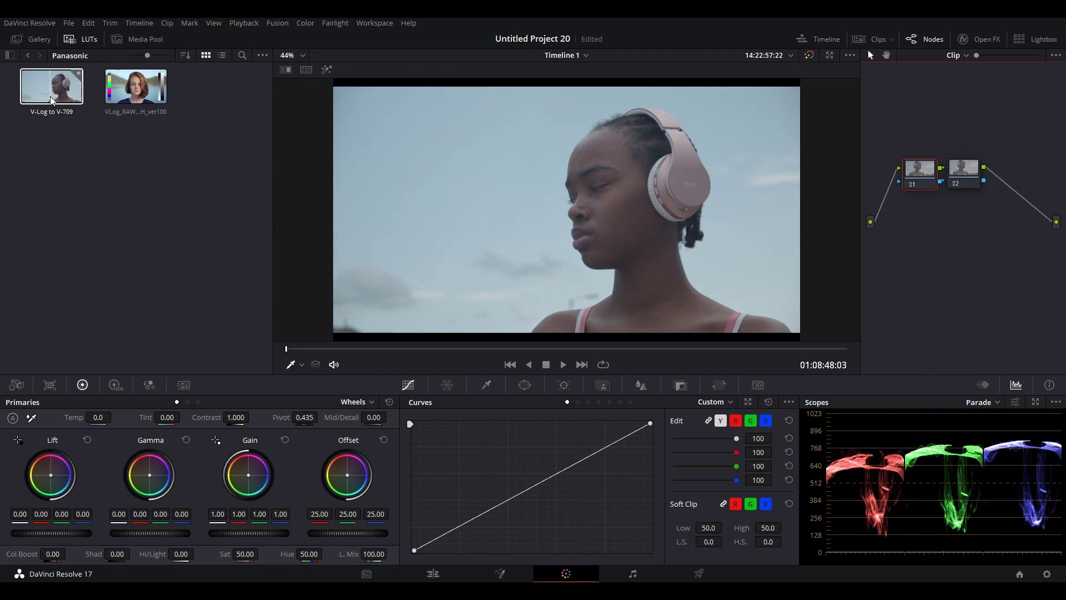
Step: Apply the Panasonic V-Log to V-709 LUT to node 01 and nudge node 02 right
drag(51, 88, 444, 168)
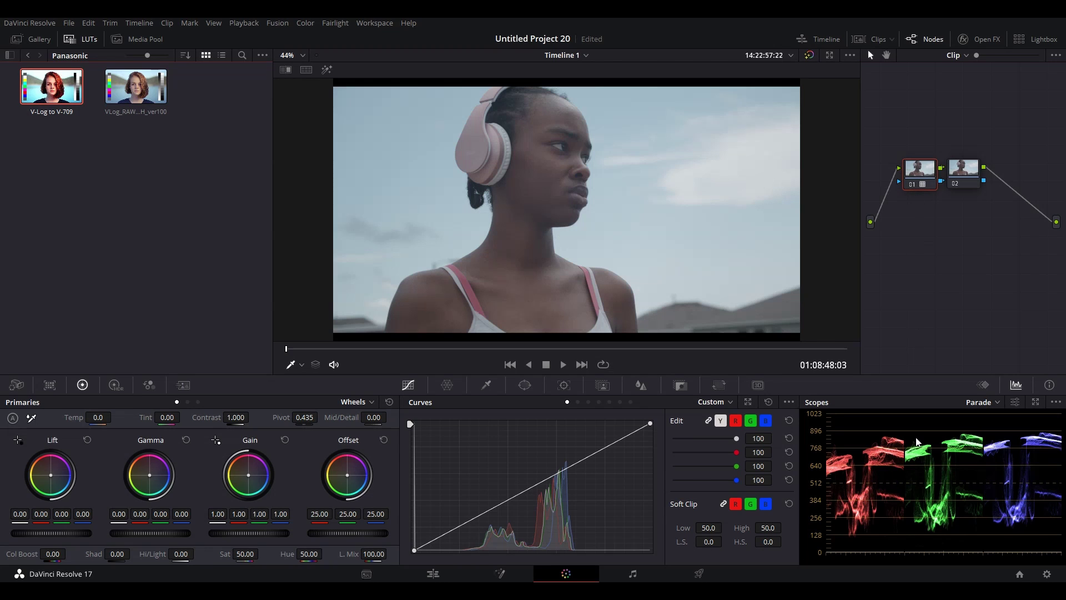
click(963, 178)
drag(962, 178, 974, 178)
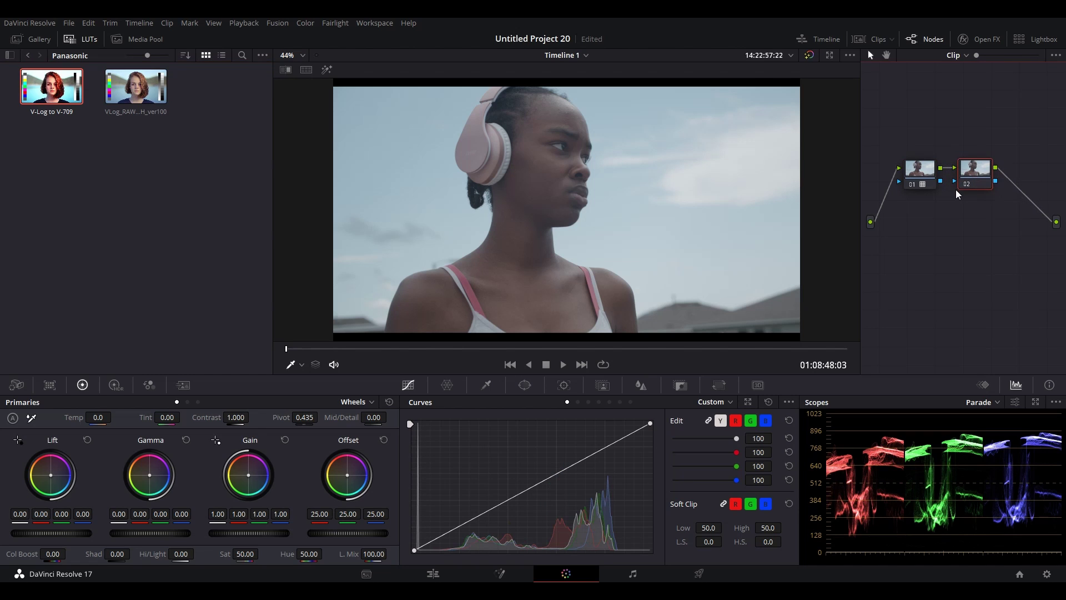
Step: Start adding a node label to node 01
click(920, 177)
right_click(919, 175)
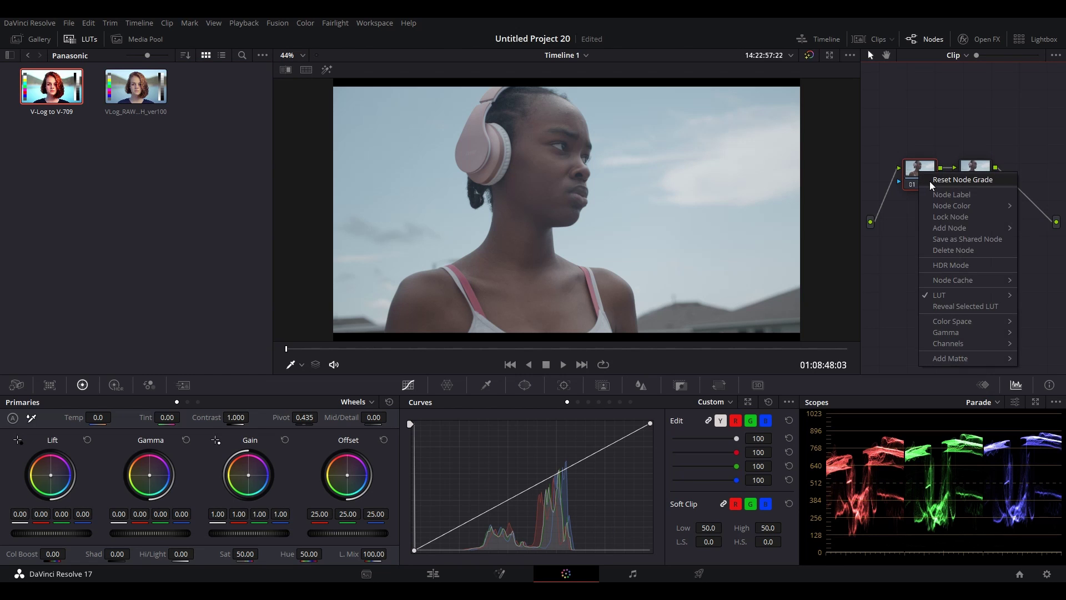
click(942, 195)
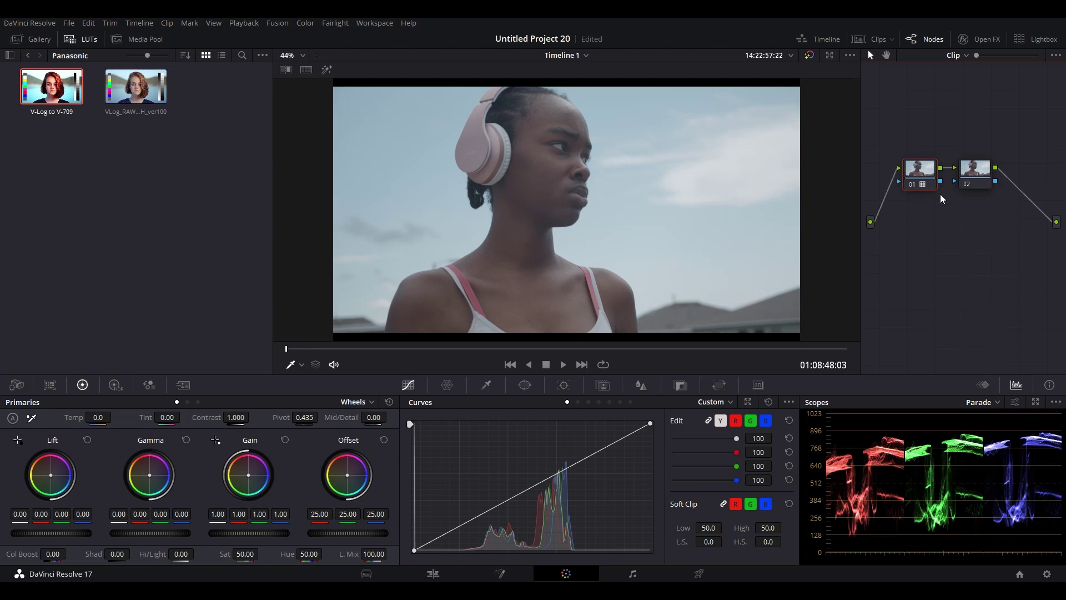
Step: Label node 01 'Vlog' and save the project
text(Vlog)
key(ctrl+s)
key(Return)
Step: Label node 02 'Exposure'
click(970, 172)
right_click(970, 172)
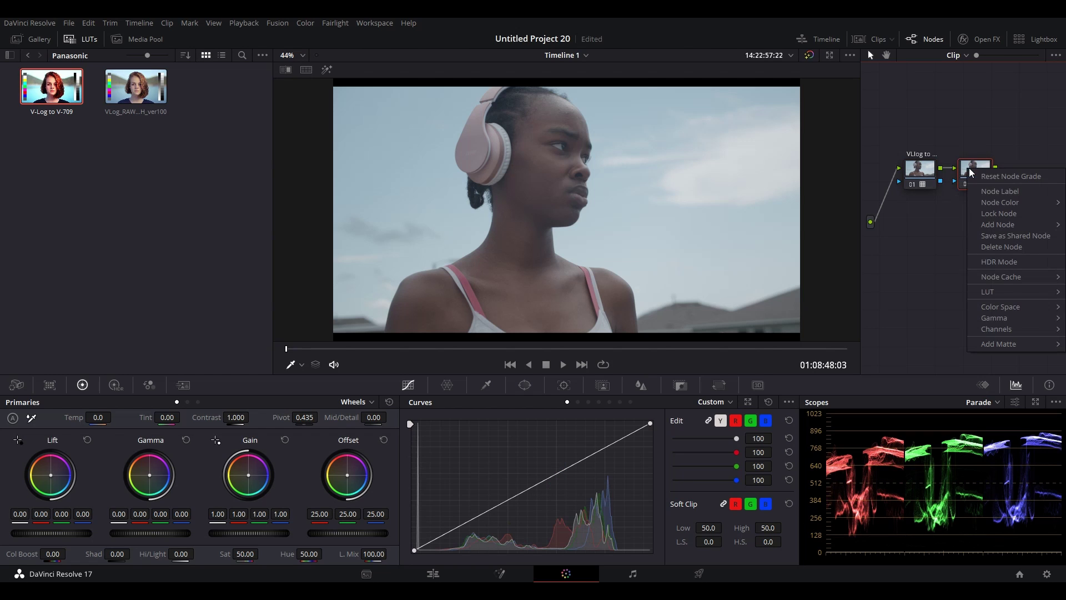
click(1002, 191)
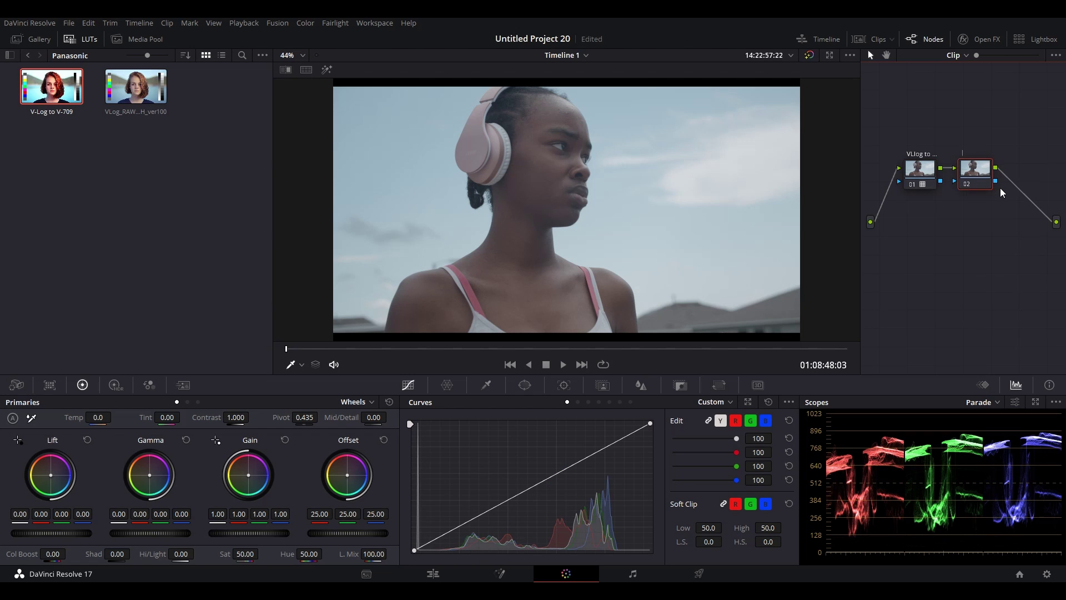
text(Exposure)
key(Return)
Step: On the Log wheels, lower Shadow to -0.19 and Highlights to -0.14
click(197, 401)
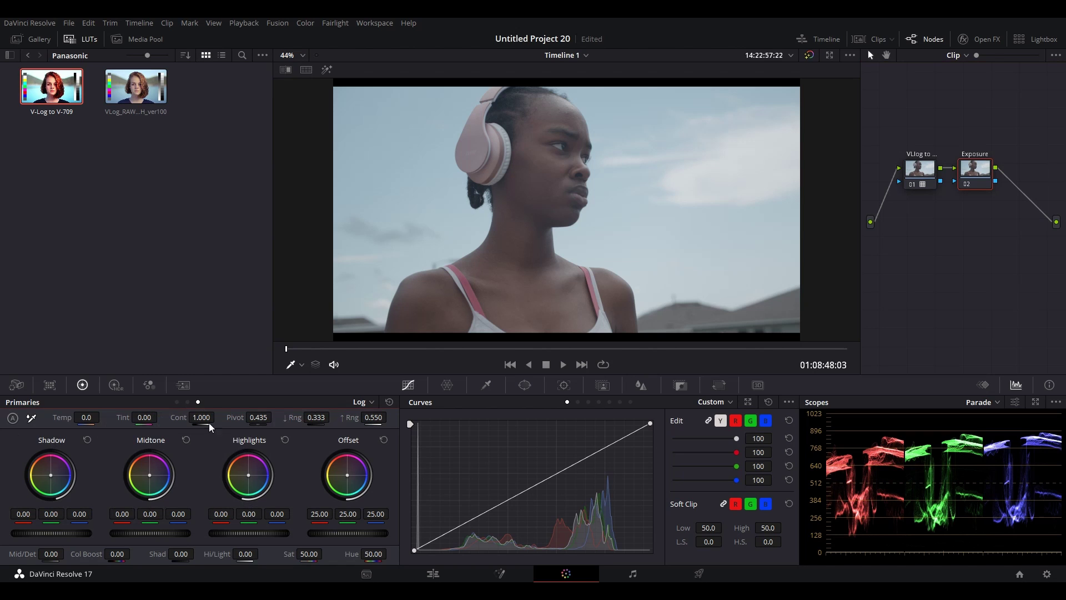
click(177, 401)
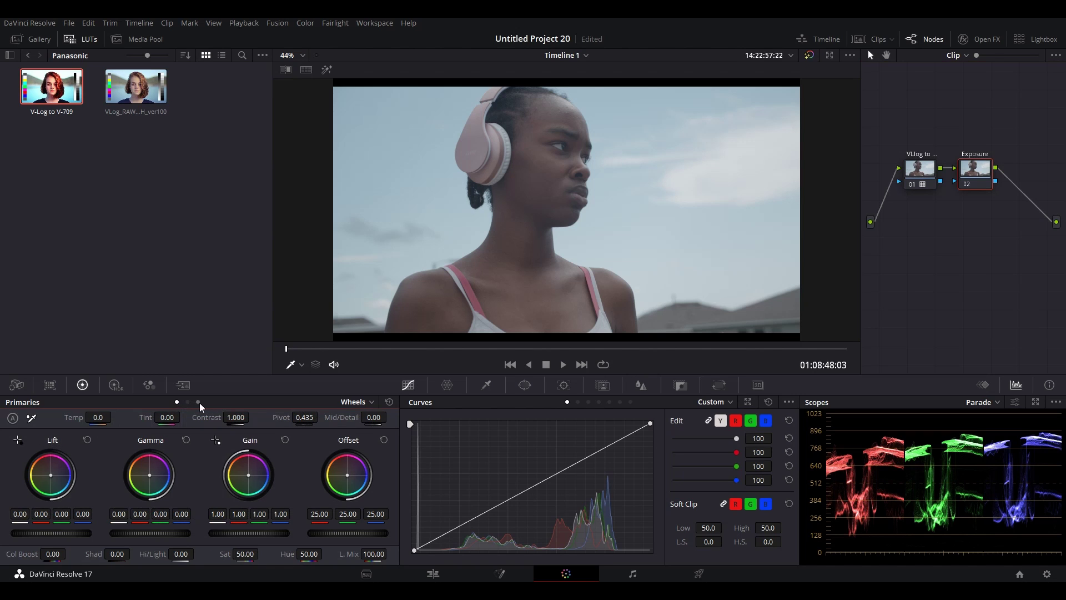
click(198, 401)
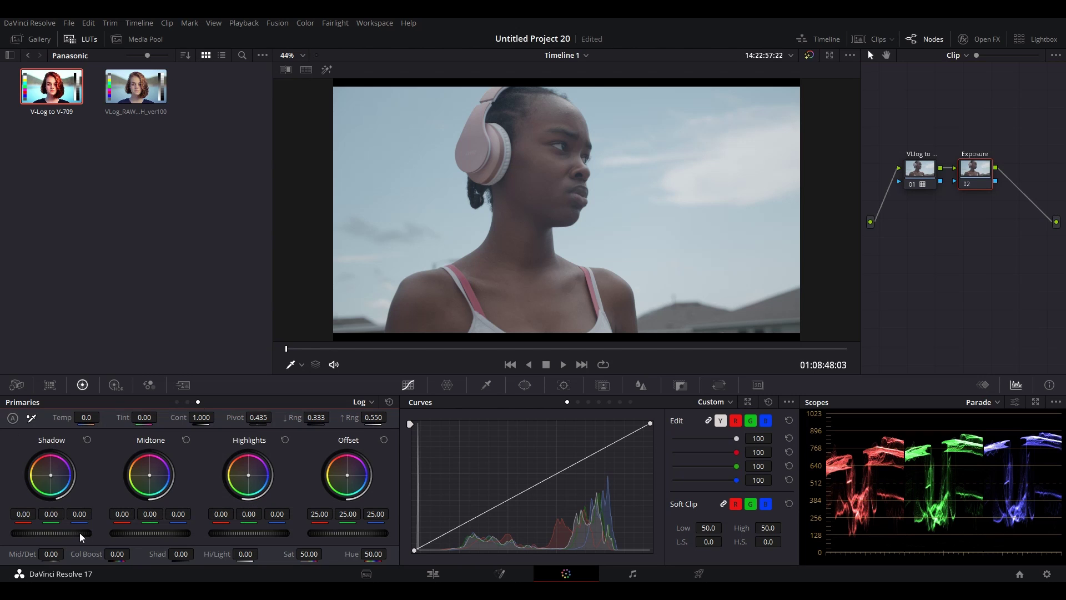
drag(79, 532, 58, 533)
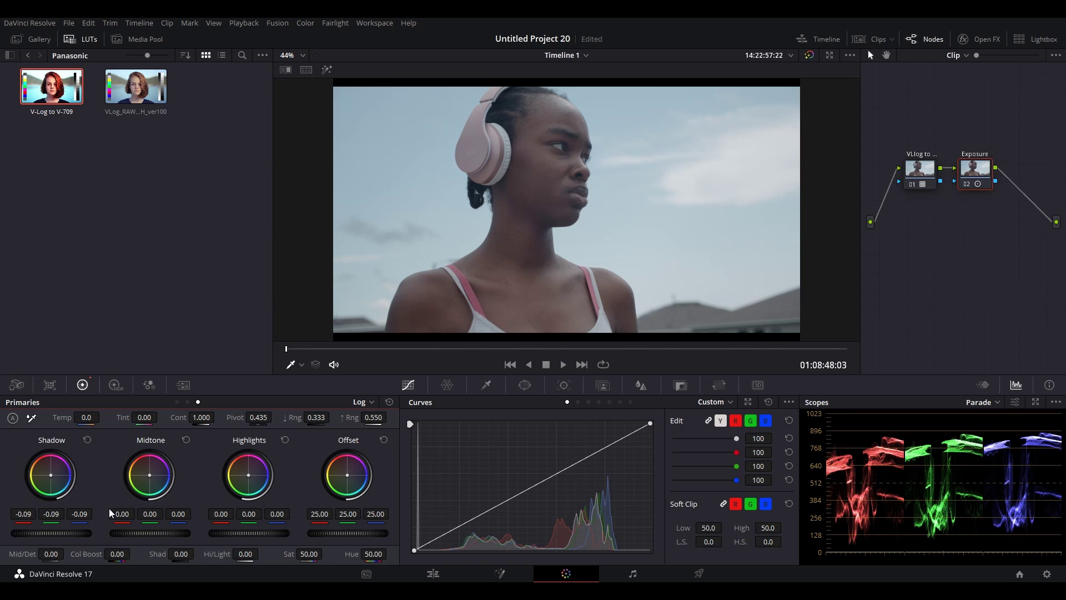
drag(86, 533, 63, 532)
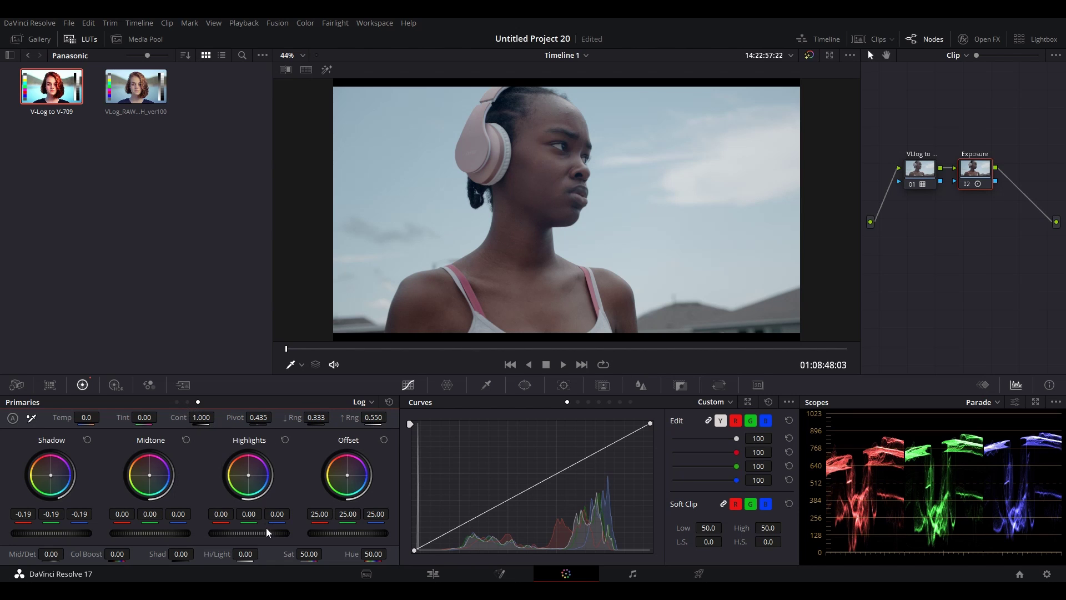
drag(265, 533, 234, 533)
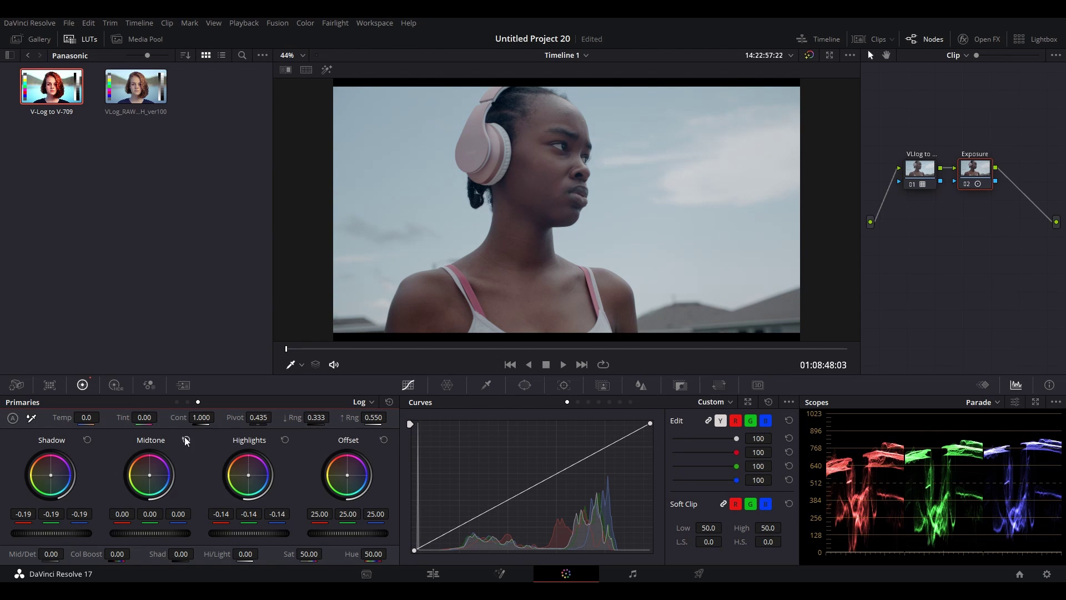
click(176, 402)
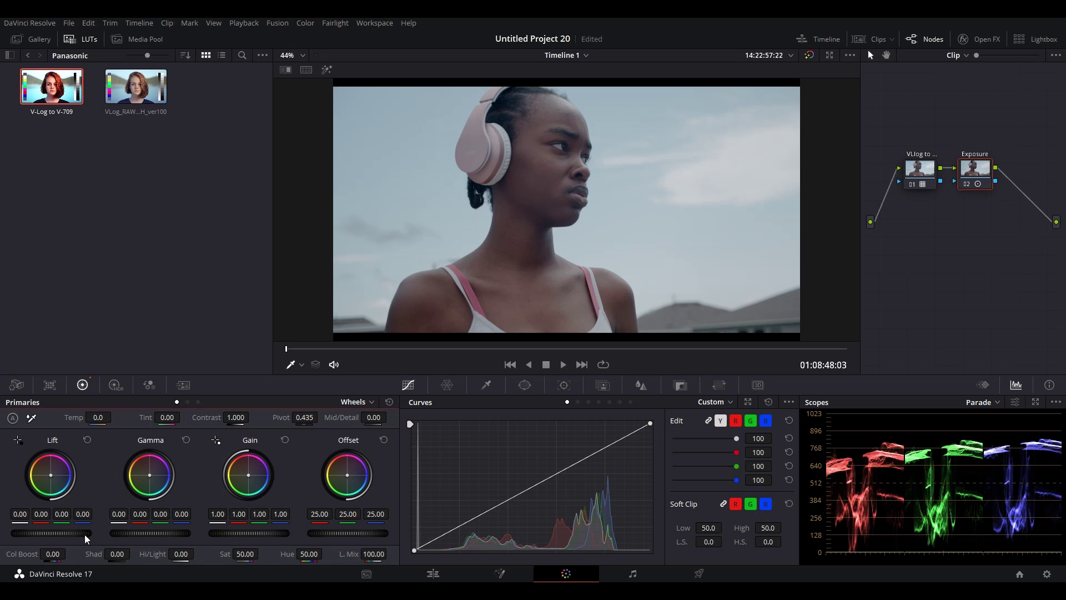
Step: Set Lift to -0.07, ease Log Shadow back to -0.02, and raise Gain to 1.02
drag(51, 533, 44, 533)
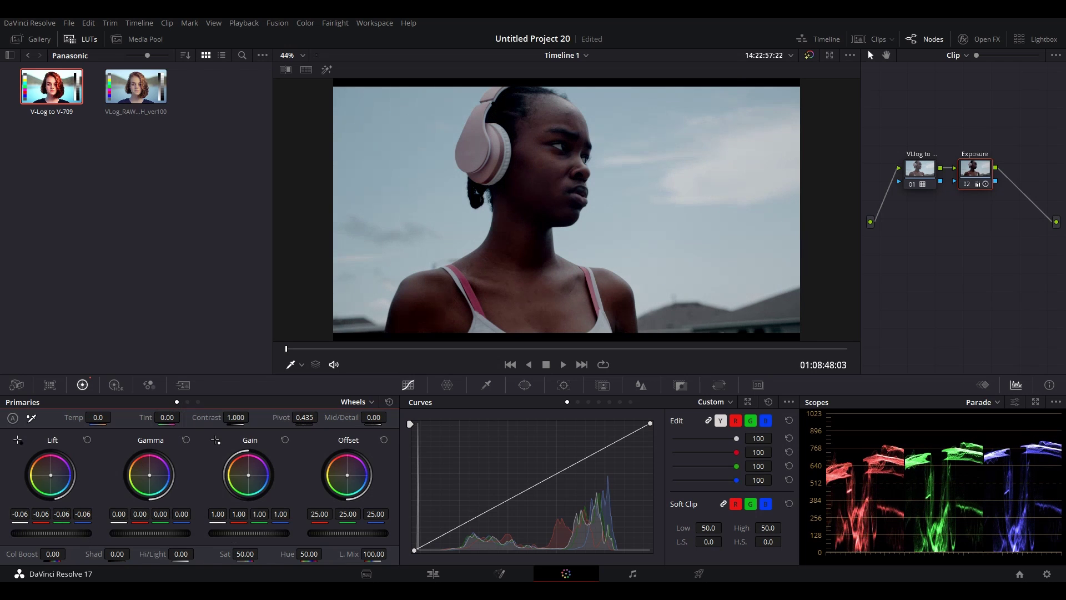
click(196, 400)
drag(52, 531, 71, 531)
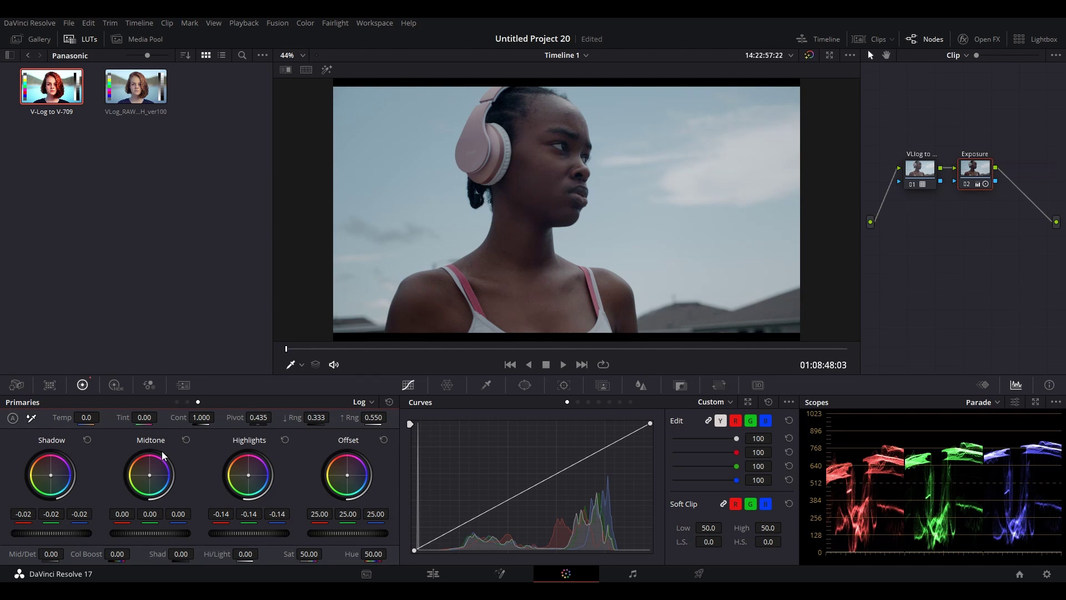
click(176, 401)
drag(272, 531, 274, 532)
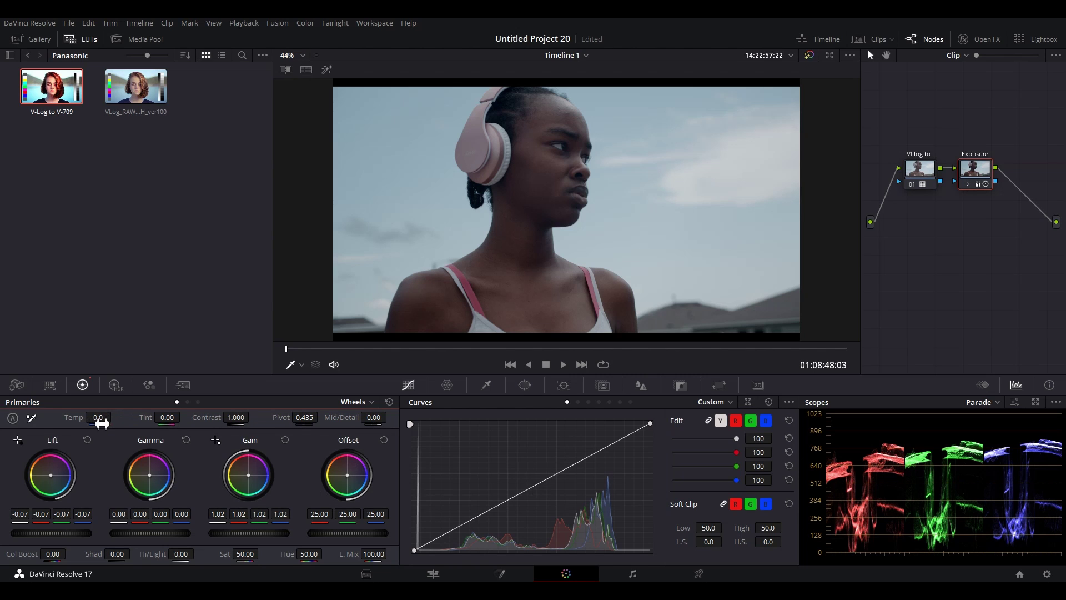
Step: Test a colour temperature shift, reset Temp to 0.0, and move to a later street shot
mouse_move(107, 423)
mouse_down()
mouse_move(61, 423)
mouse_move(175, 417)
mouse_move(102, 423)
mouse_up()
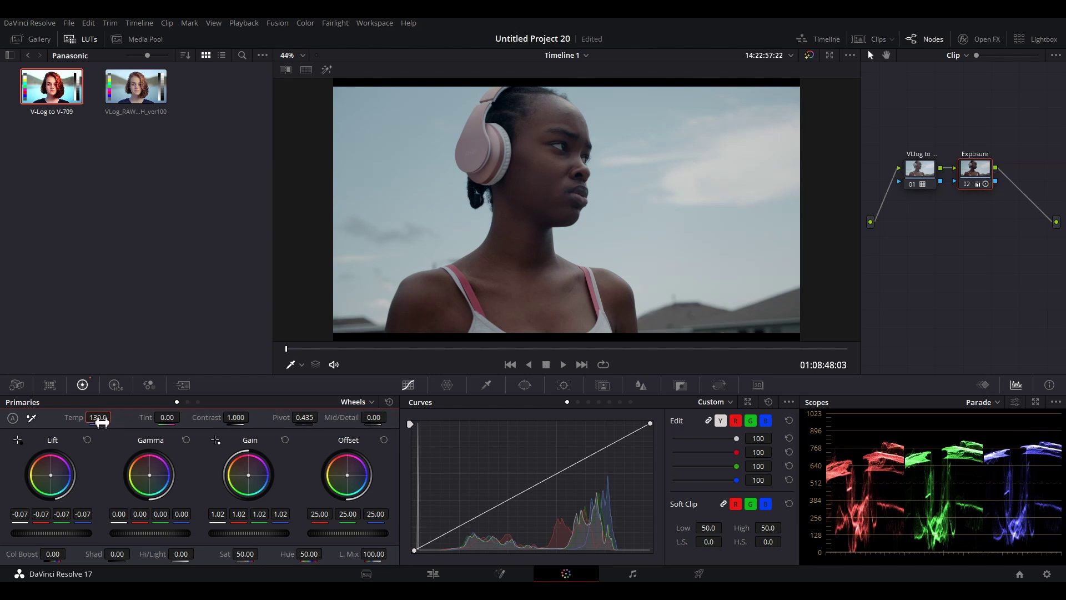
double_click(101, 420)
key(Return)
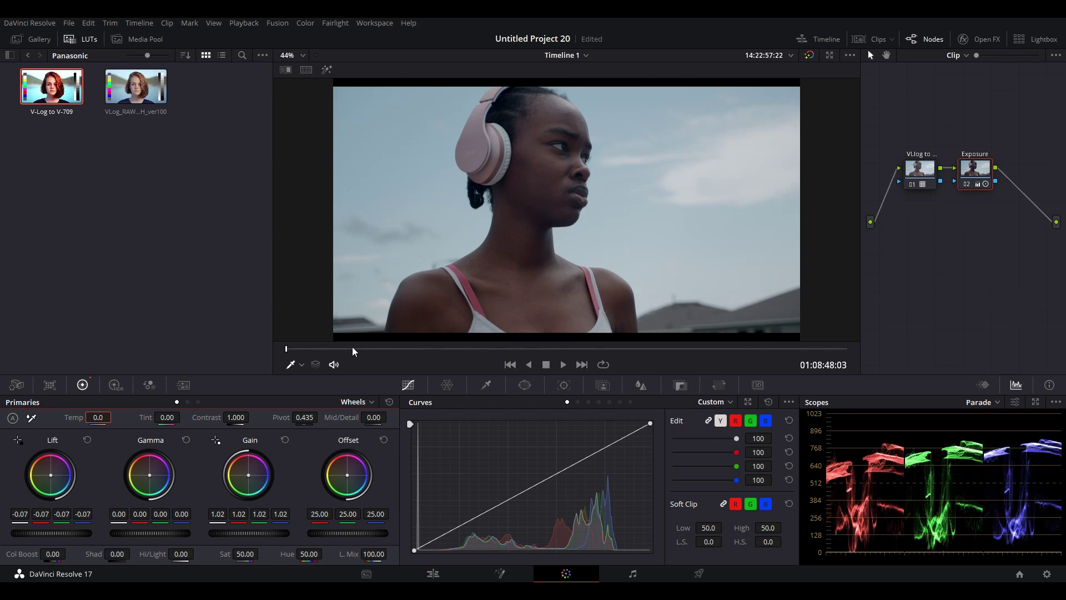
drag(352, 346, 783, 346)
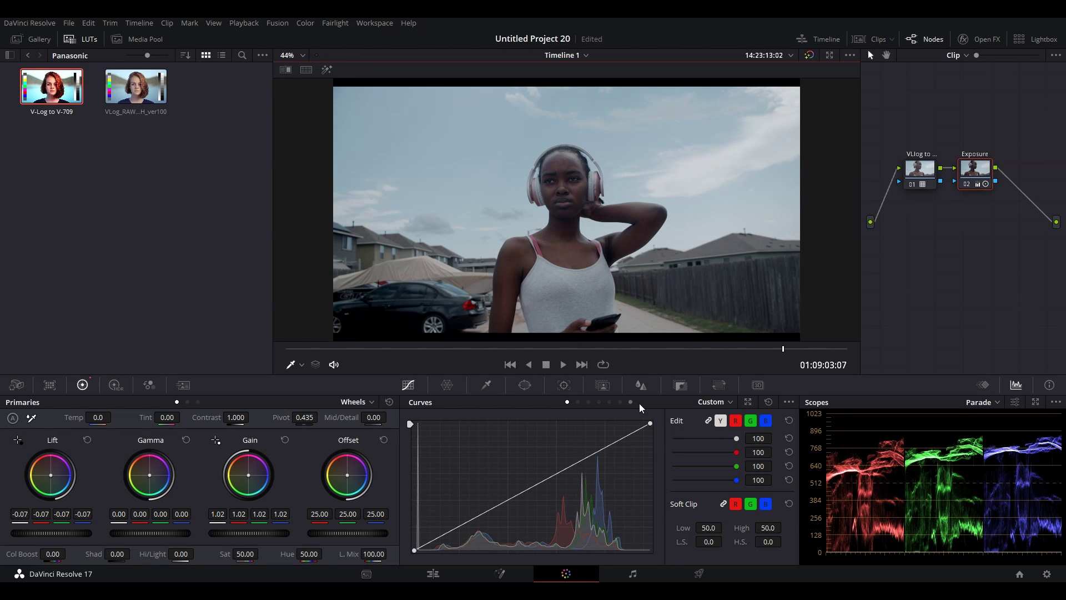
click(748, 424)
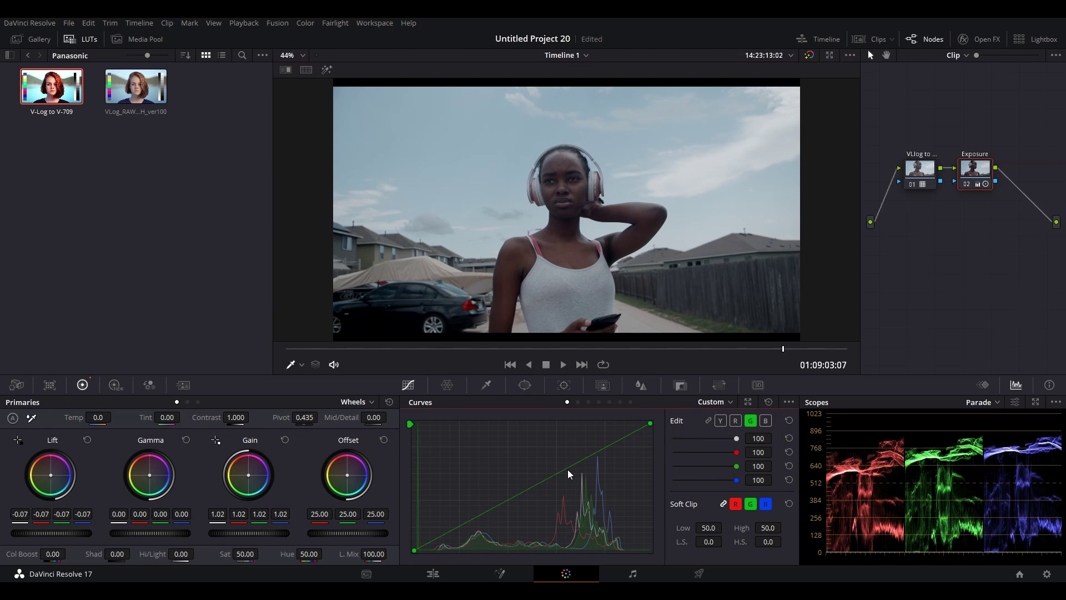
drag(533, 486, 537, 492)
right_click(537, 491)
click(721, 420)
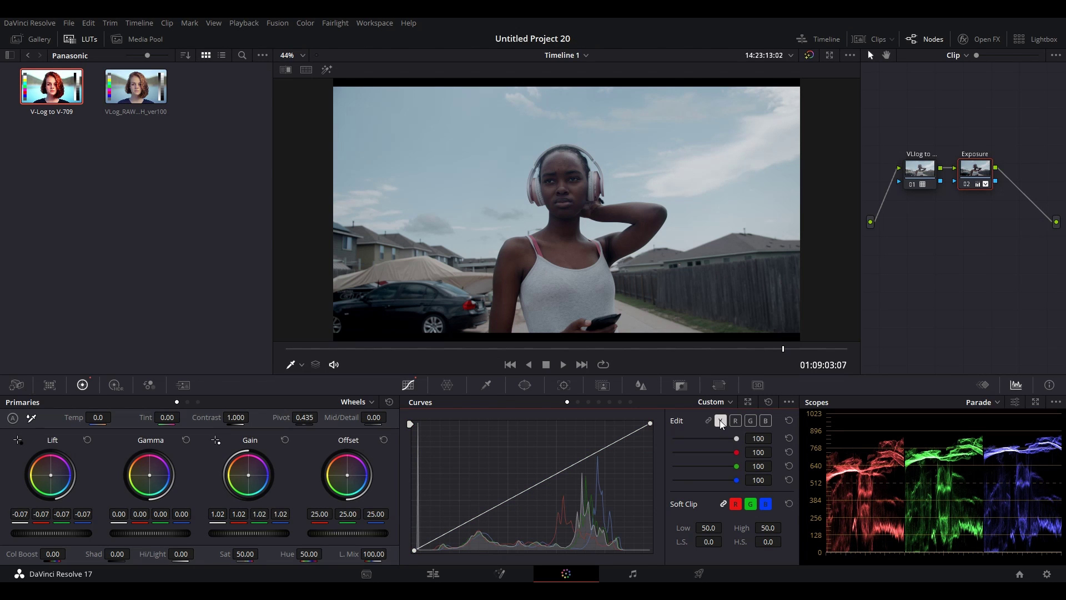
click(449, 385)
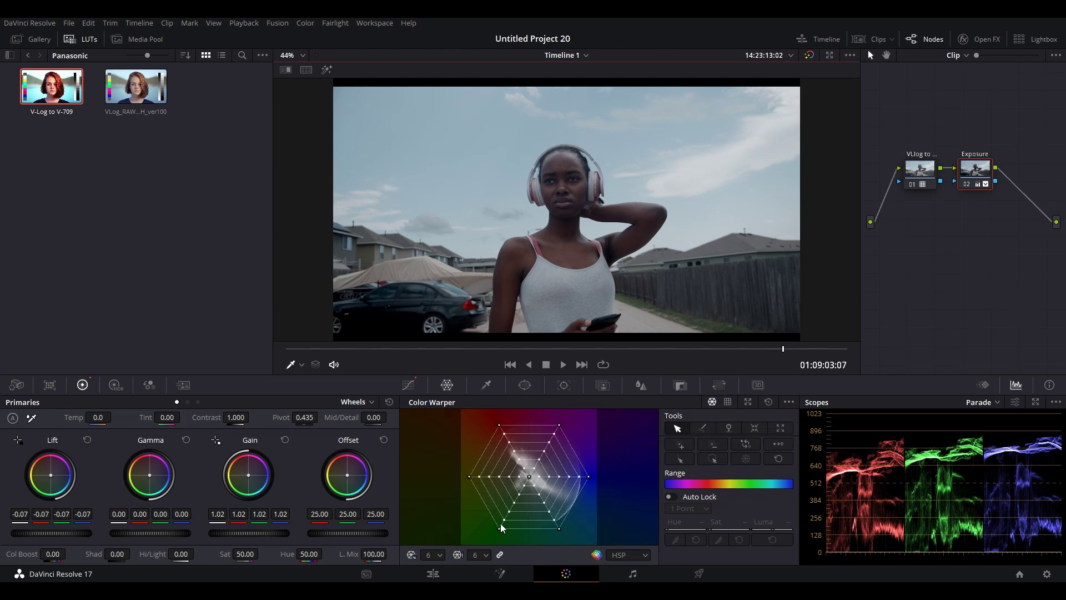
Step: Select and shift three neighbouring Color Warper points, then reset the mesh to its default hexagon
drag(488, 530, 441, 540)
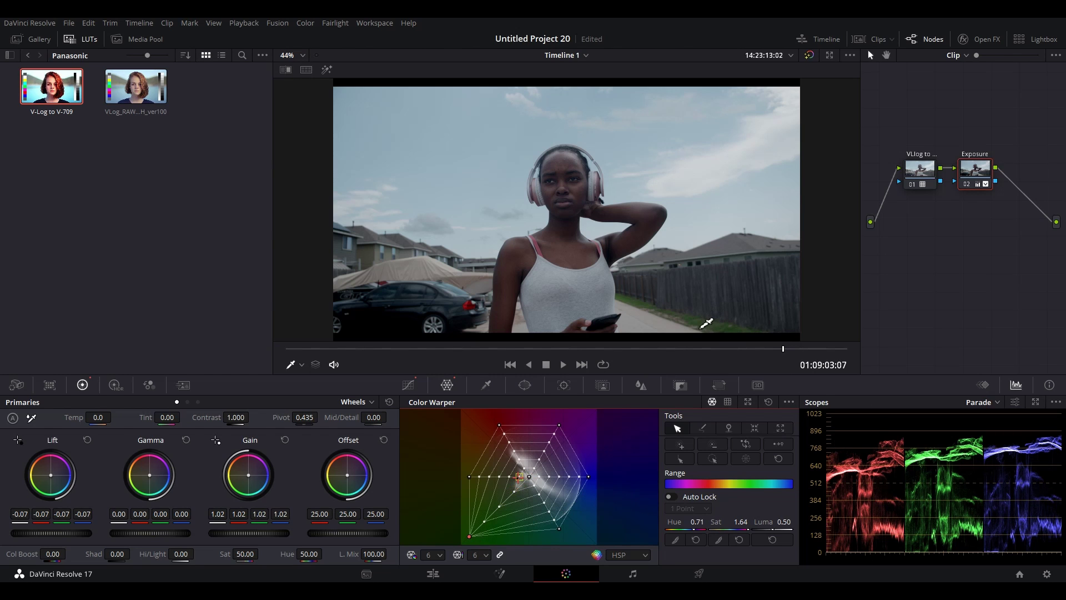
scroll(706, 322, up, 1)
scroll(701, 291, up, 1)
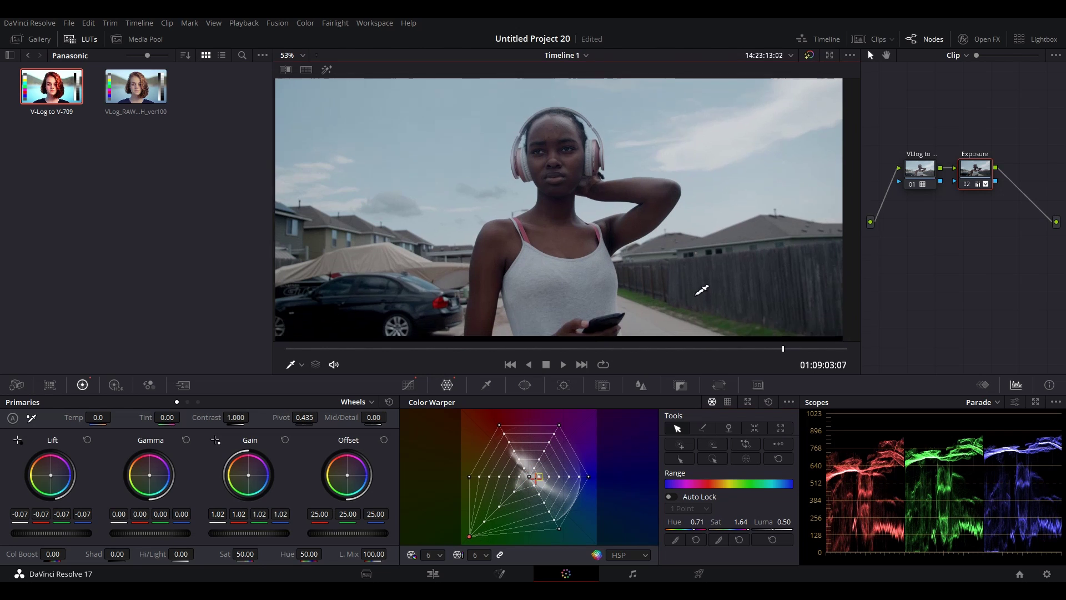
scroll(690, 305, up, 1)
scroll(705, 303, up, 3)
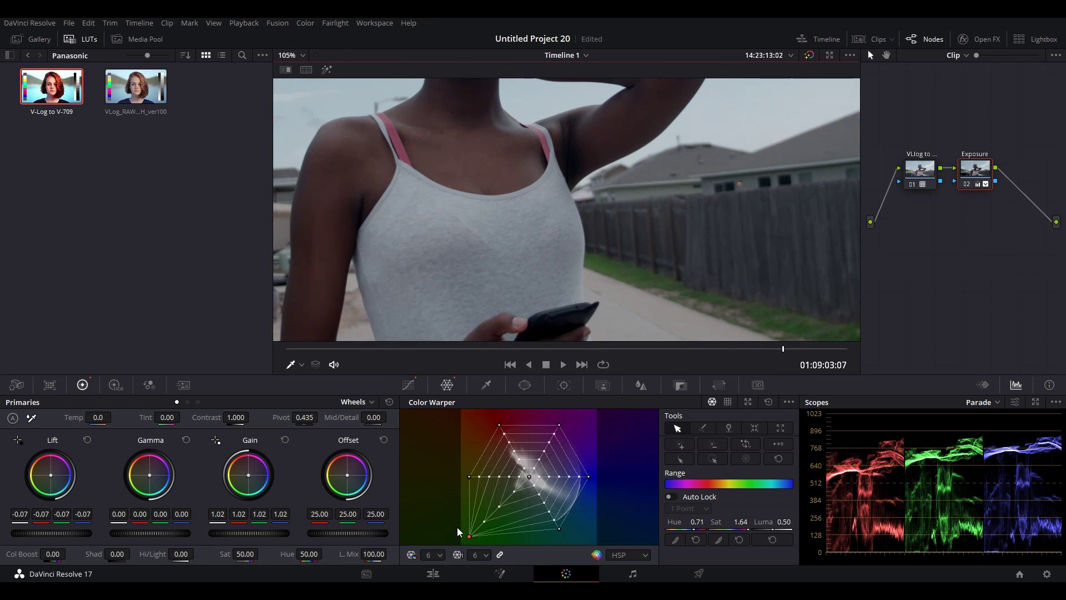
drag(458, 531, 512, 484)
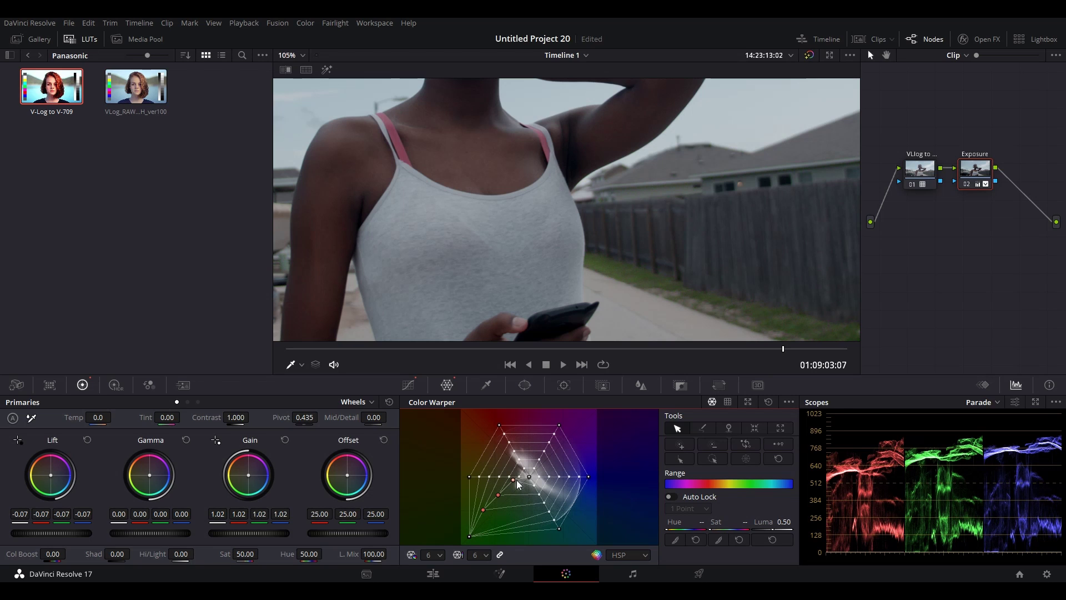
mouse_move(513, 480)
mouse_down()
mouse_move(533, 493)
mouse_move(517, 486)
mouse_up()
click(766, 400)
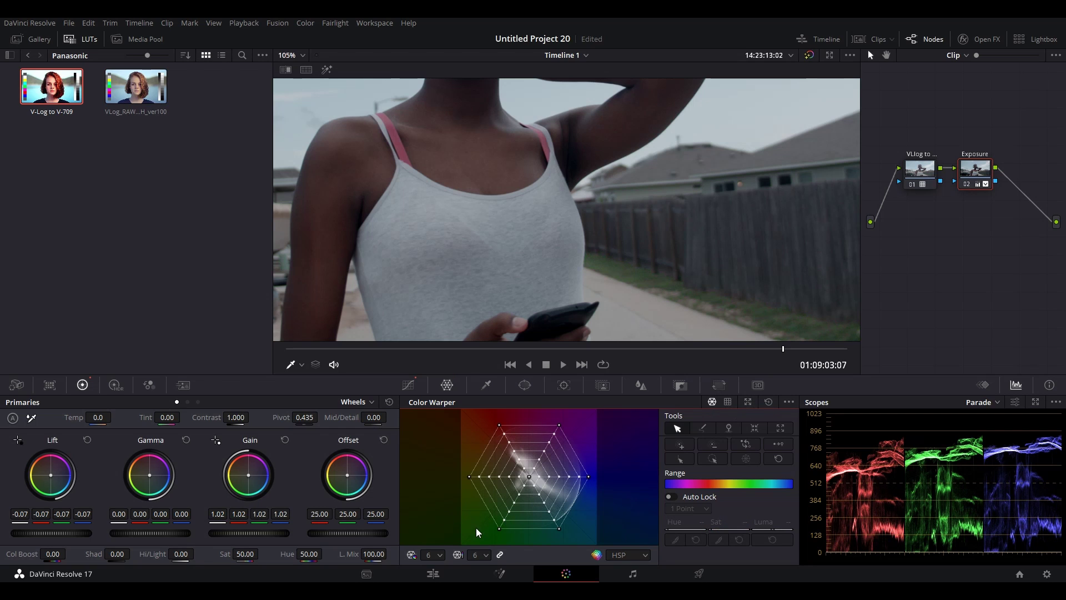
Step: Select the five lower-left diagonal warper points, nudge them toward the corner, and zoom back out
drag(524, 495, 496, 509)
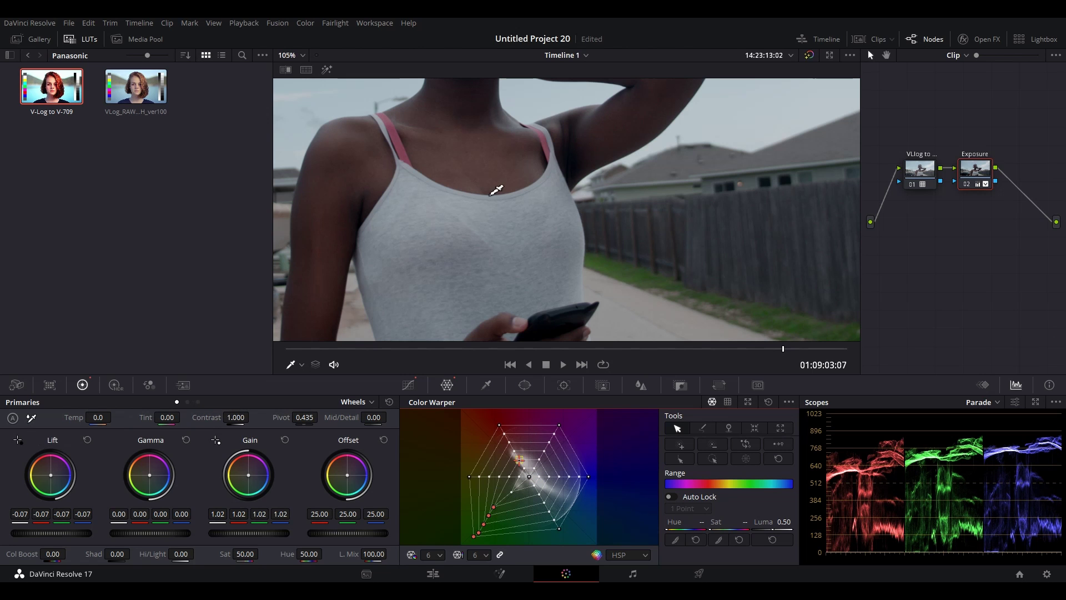
scroll(496, 190, down, 4)
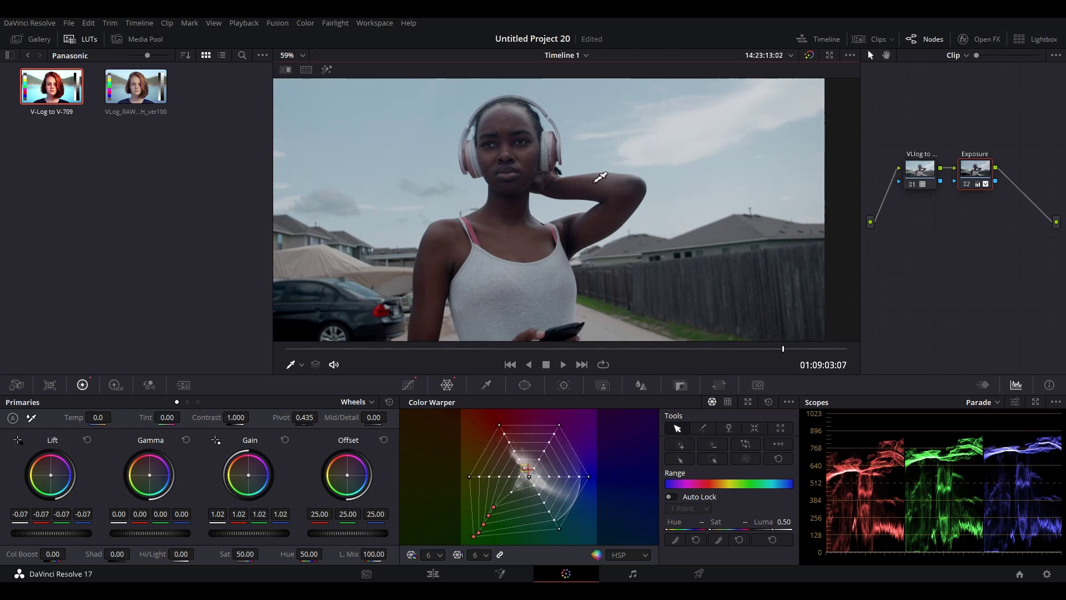
scroll(600, 176, down, 1)
scroll(601, 177, down, 1)
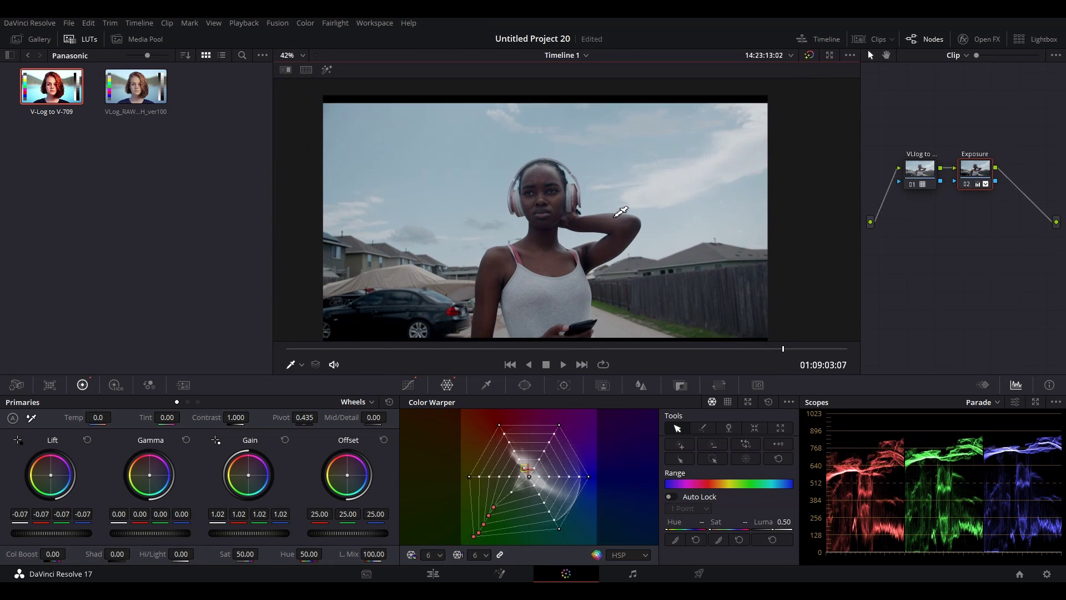
scroll(620, 211, down, 1)
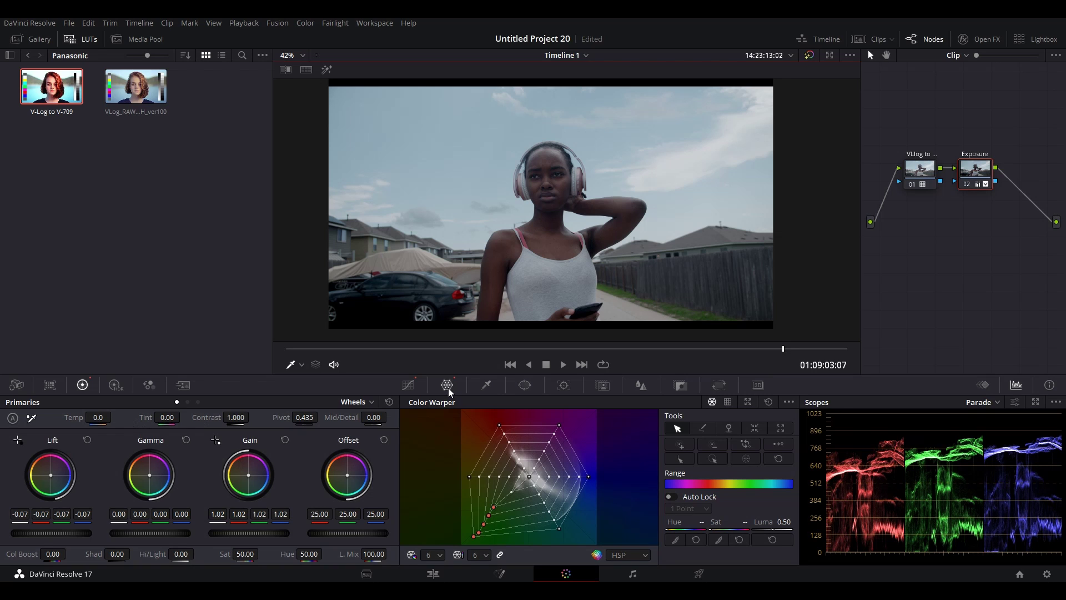
Step: Preview hue shifts, settle the primaries Hue at 47.40, and select the warper row right of centre
mouse_move(317, 558)
mouse_down()
mouse_move(306, 558)
mouse_move(317, 558)
mouse_up()
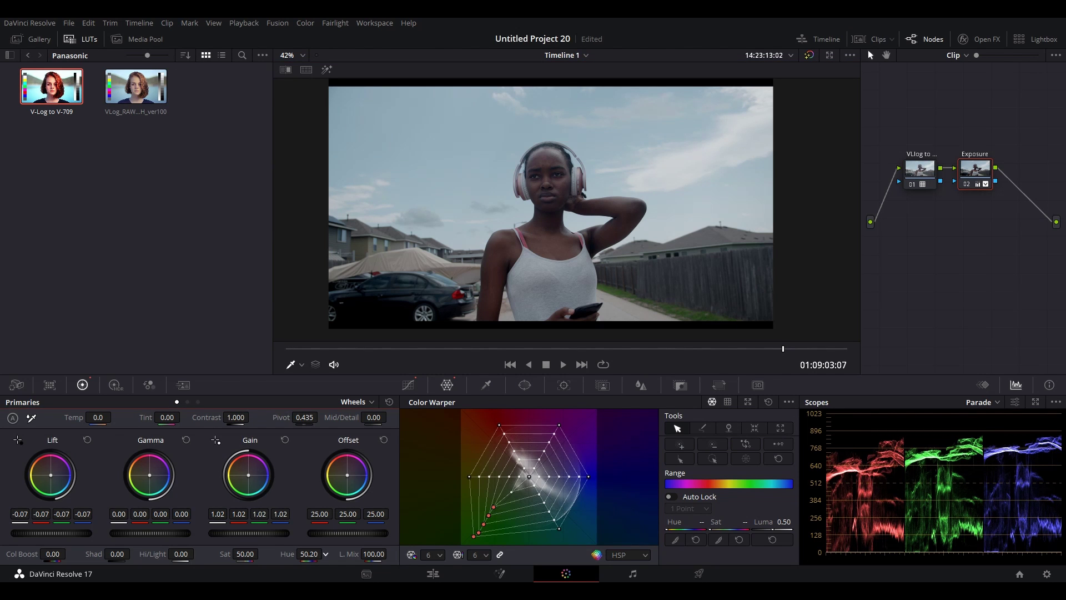
drag(318, 558, 398, 554)
drag(325, 554, 342, 553)
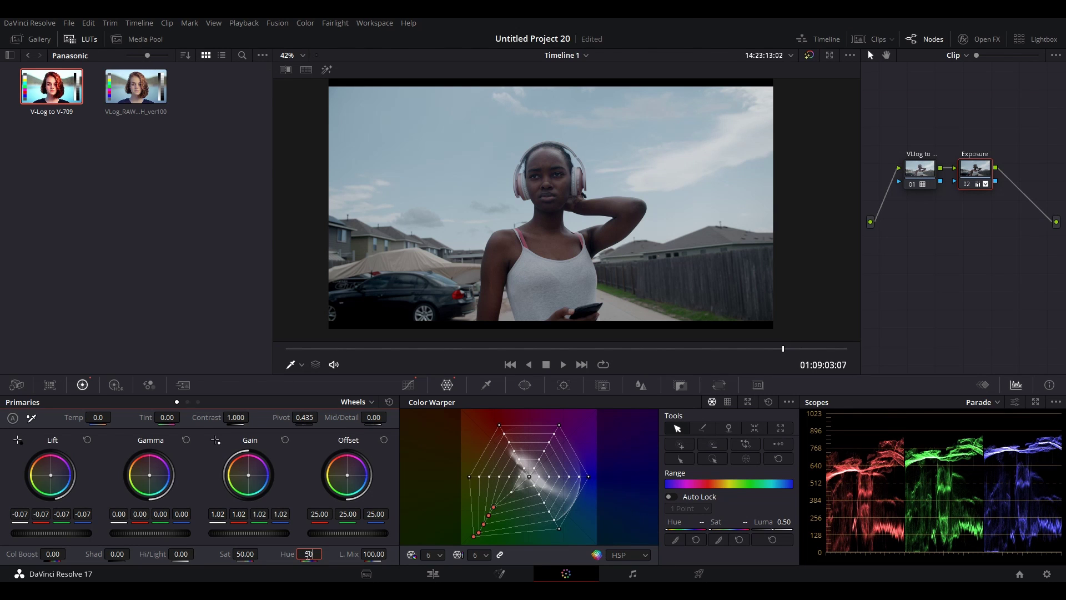
double_click(309, 560)
drag(319, 555, 307, 555)
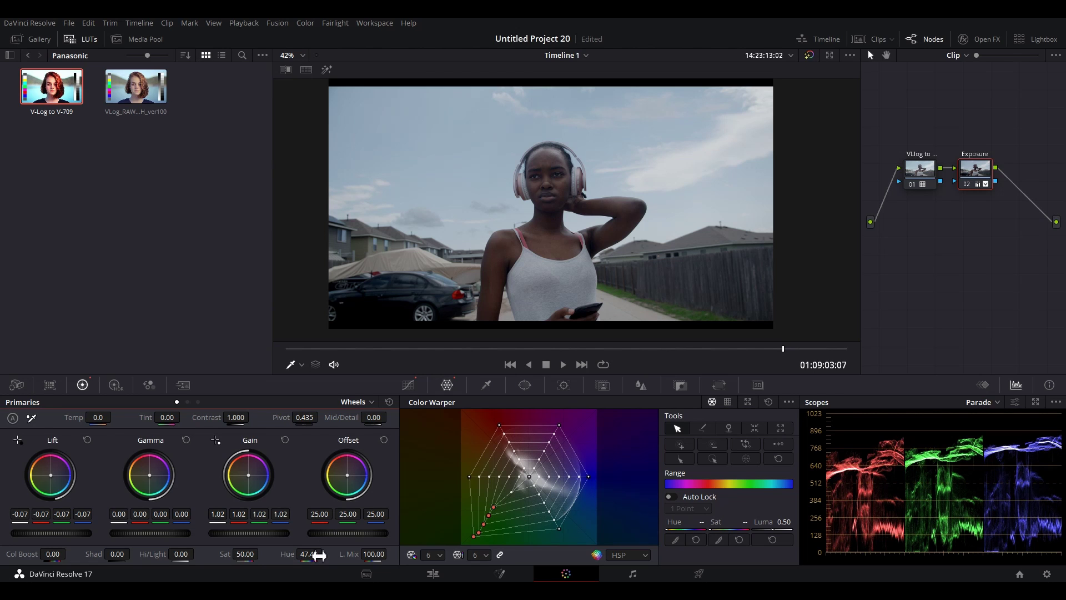
drag(597, 468, 559, 483)
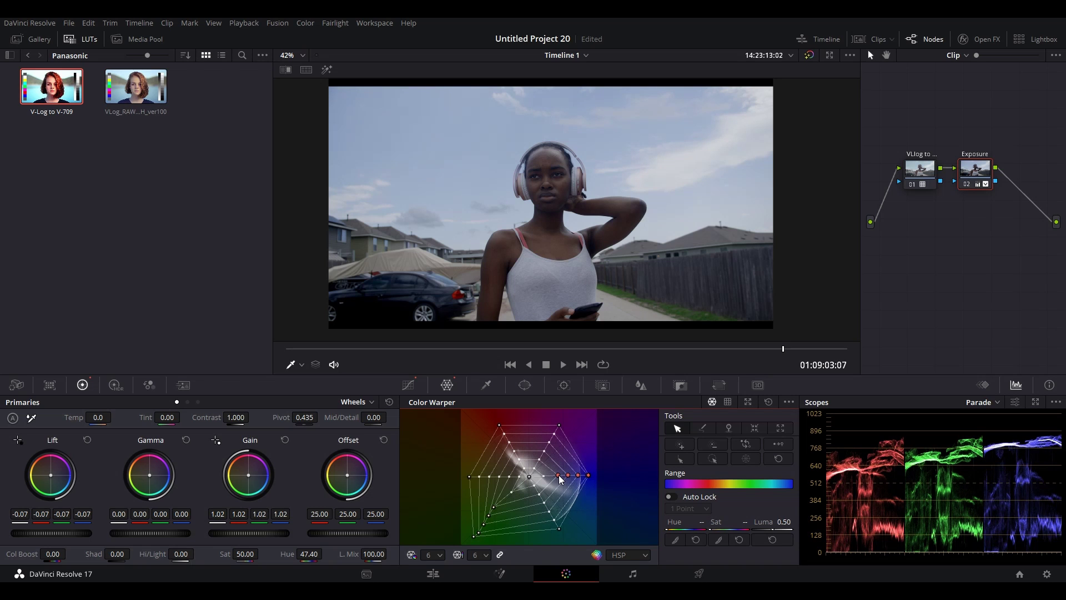
Step: Push the selected warper point row down and right for a bluer sky and deeper colours
drag(559, 483, 572, 495)
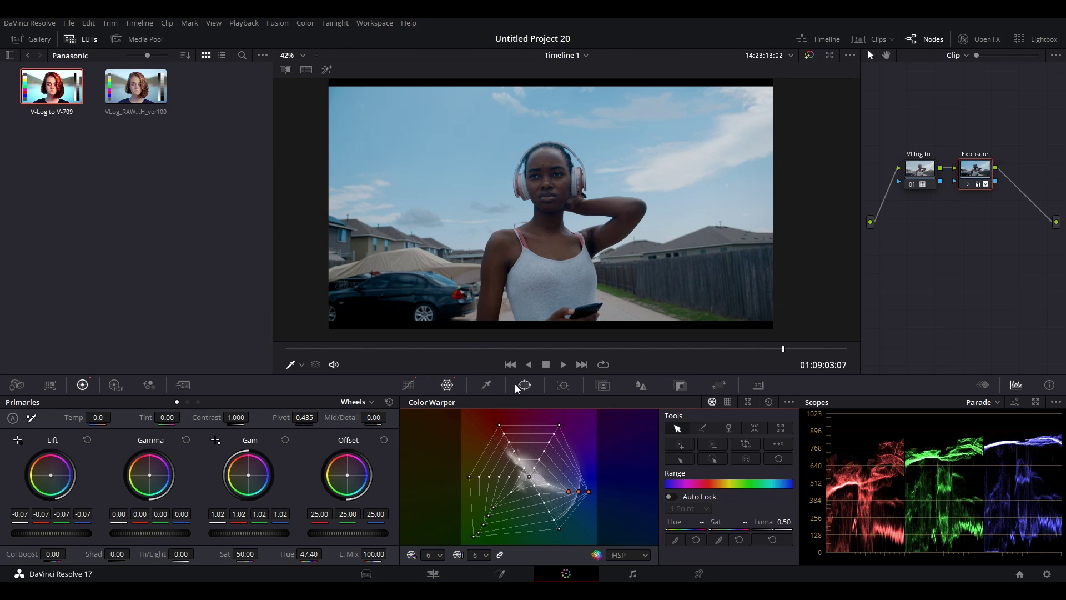
Step: Try and remove a Sat Vs Lum curve point, reset it flat, then add a midtone point on Lum Vs Sat
click(417, 386)
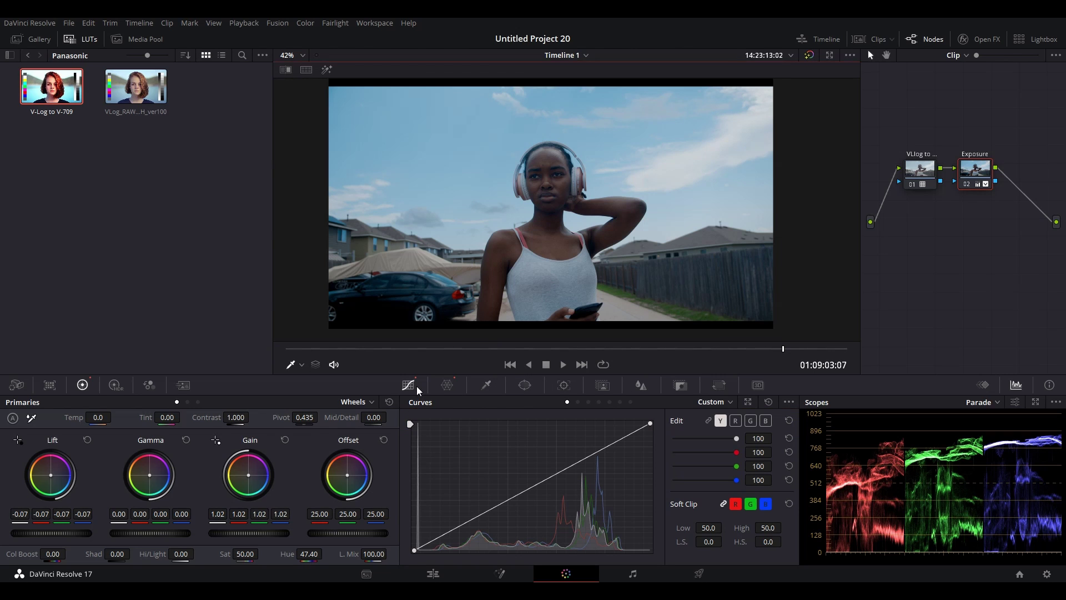
click(629, 401)
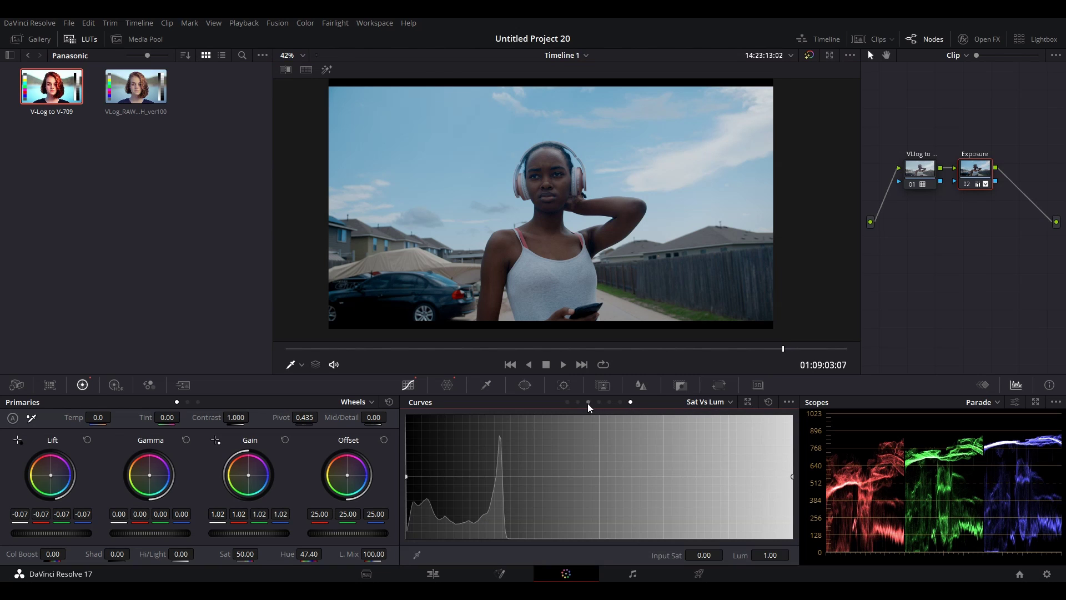
click(534, 477)
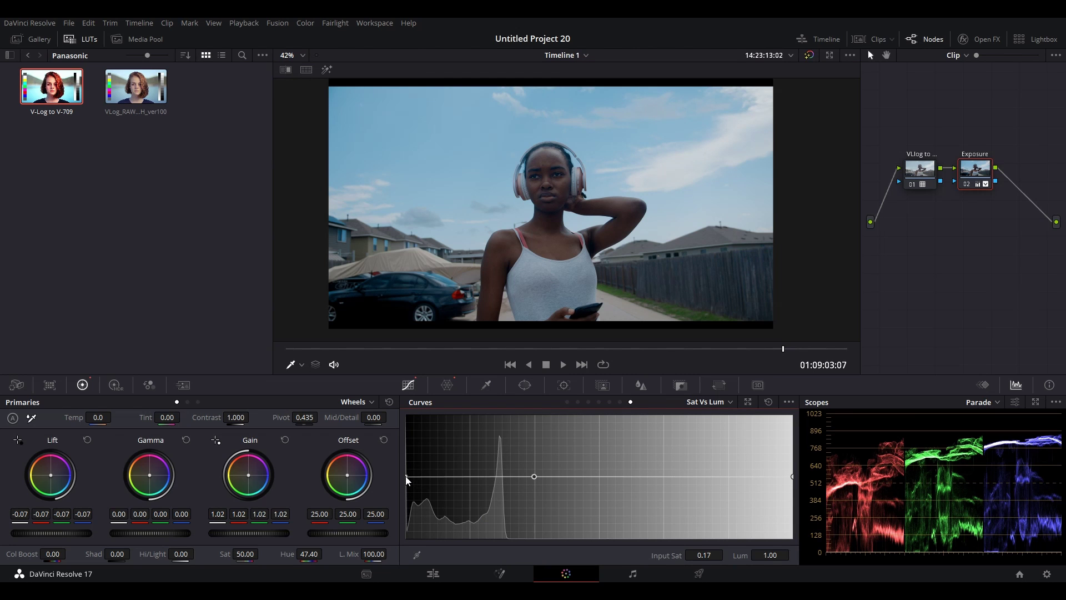
mouse_move(406, 478)
mouse_down()
mouse_move(405, 495)
mouse_move(405, 478)
mouse_up()
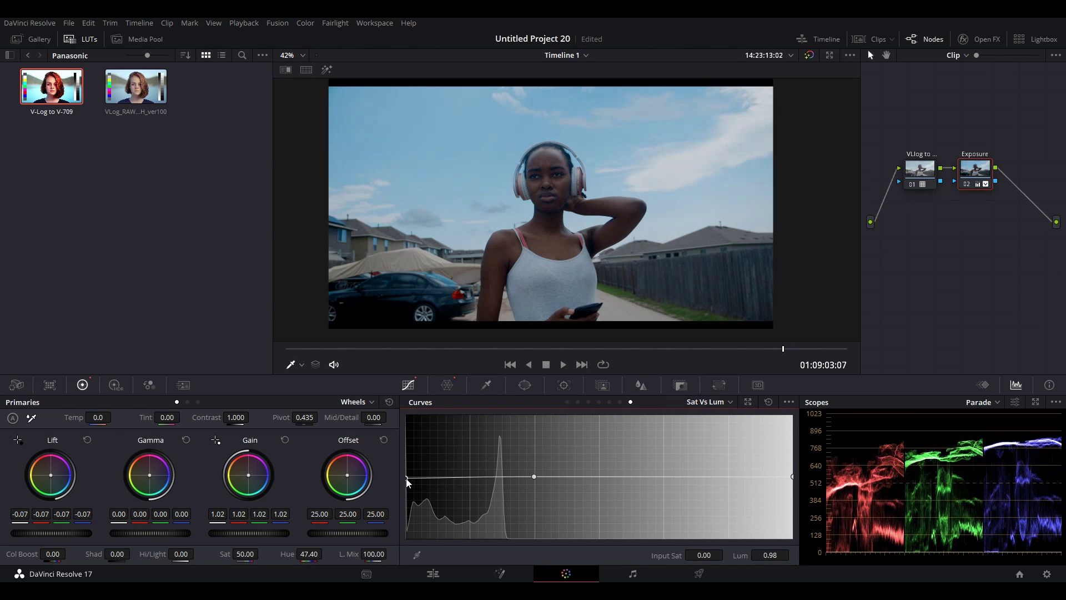
right_click(530, 477)
click(769, 402)
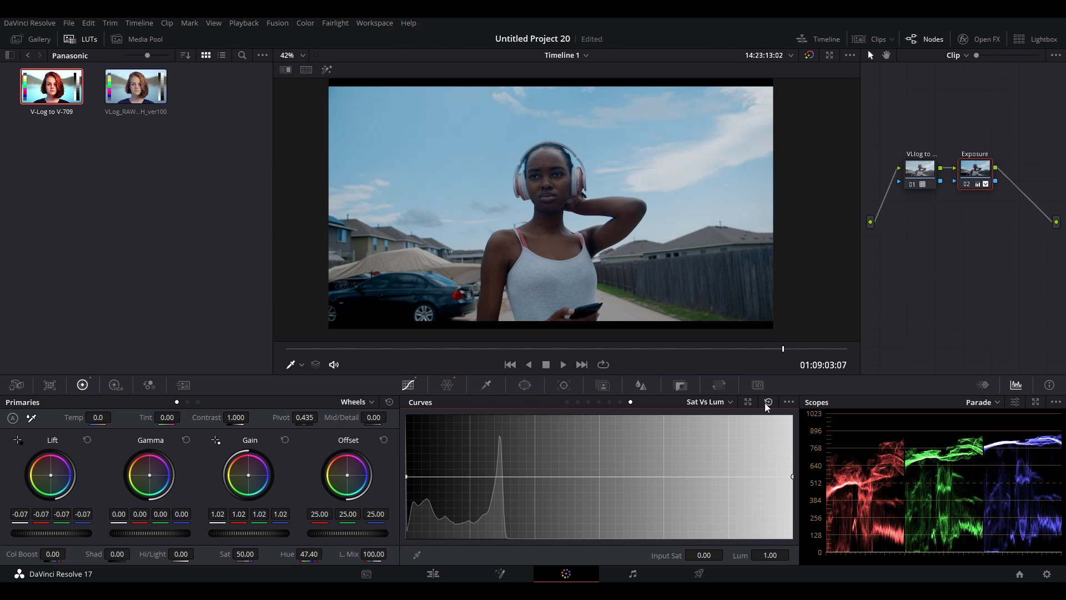
click(610, 402)
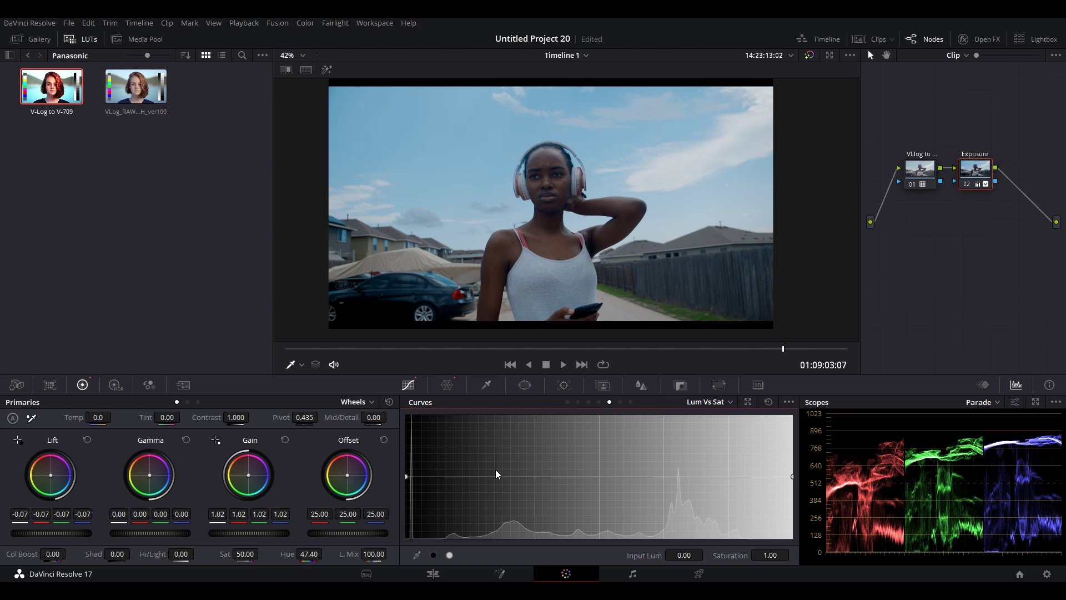
click(537, 476)
Step: Drag the Lum Vs Sat left endpoint down to 0.00 to desaturate shadows, then go to the Edit page
drag(406, 476, 391, 551)
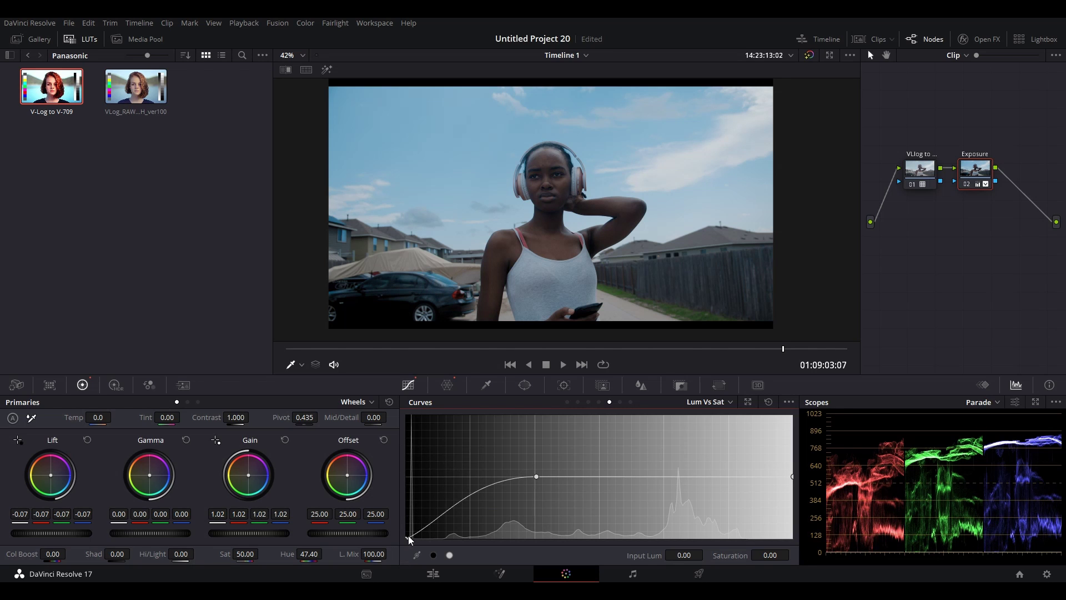
mouse_move(408, 535)
mouse_down()
mouse_move(405, 500)
mouse_move(401, 562)
mouse_move(398, 435)
mouse_move(403, 547)
mouse_up()
drag(405, 539, 405, 562)
click(434, 575)
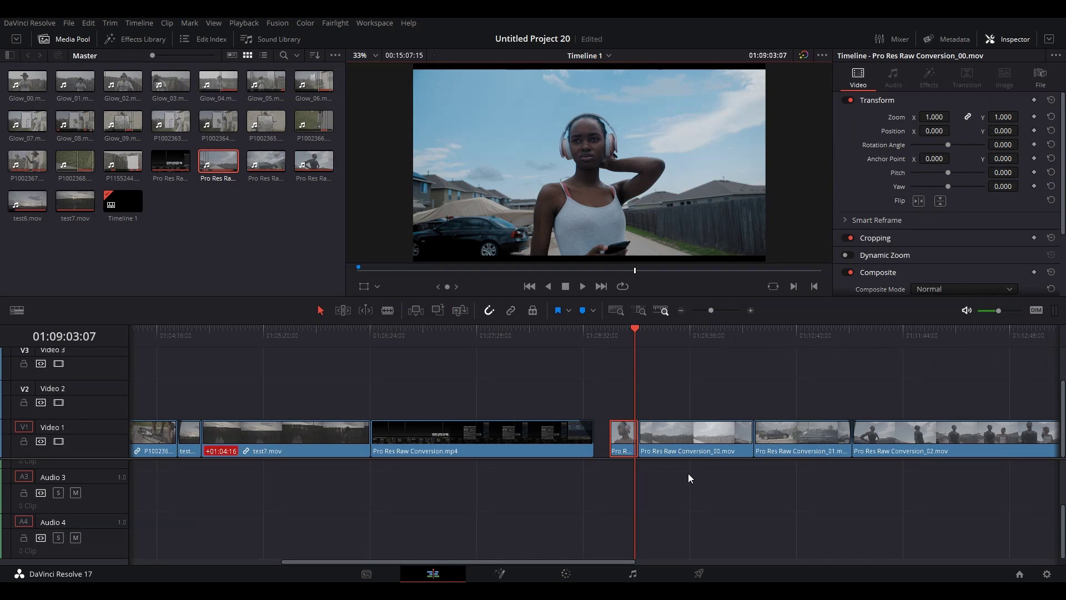
Step: Move the timeline playhead past the fence shot to the man-by-car clip and return to Color
click(662, 332)
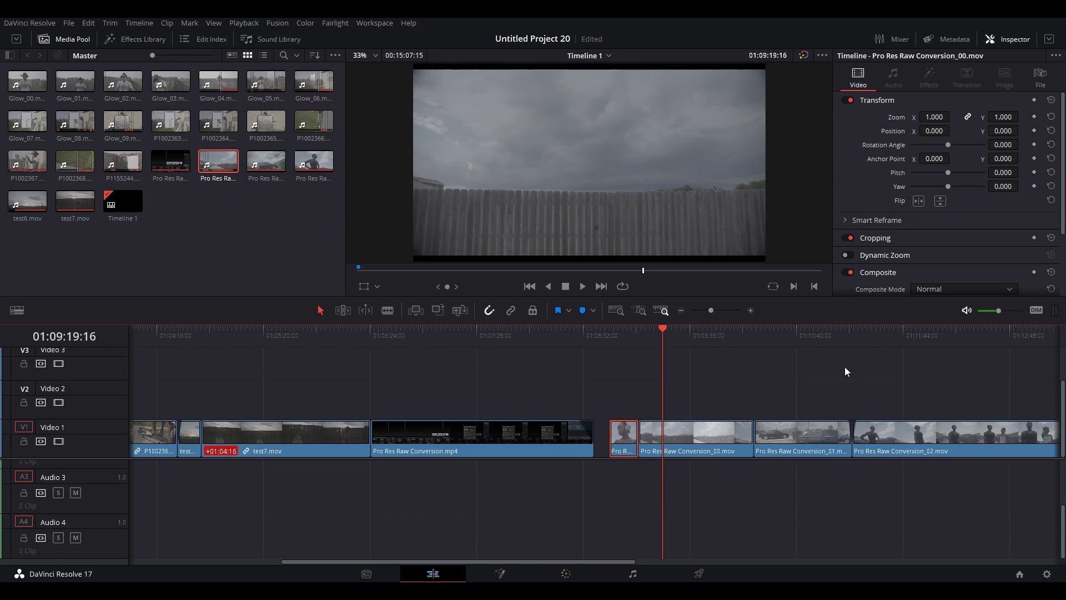
click(878, 338)
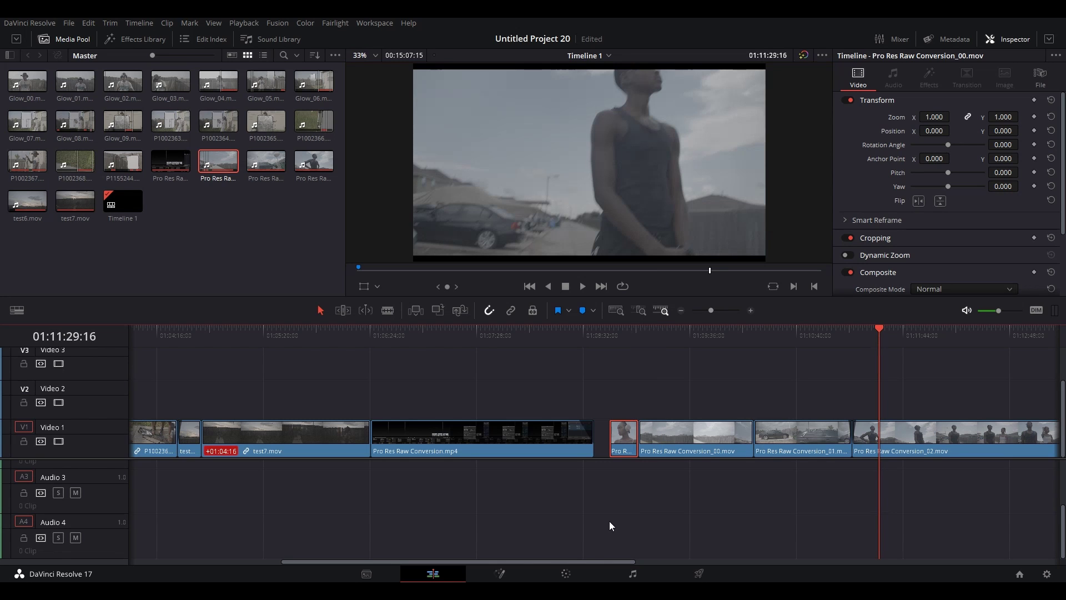
click(566, 573)
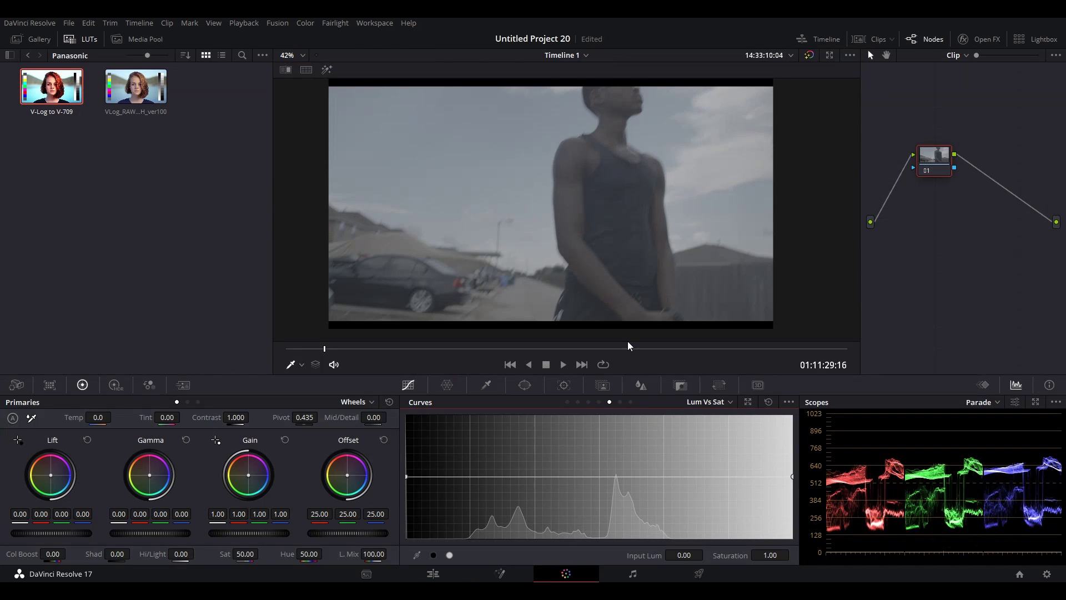
Step: Show the clip thumbnails and copy clip 41's V-Log and Exposure grade onto clip 42
click(867, 43)
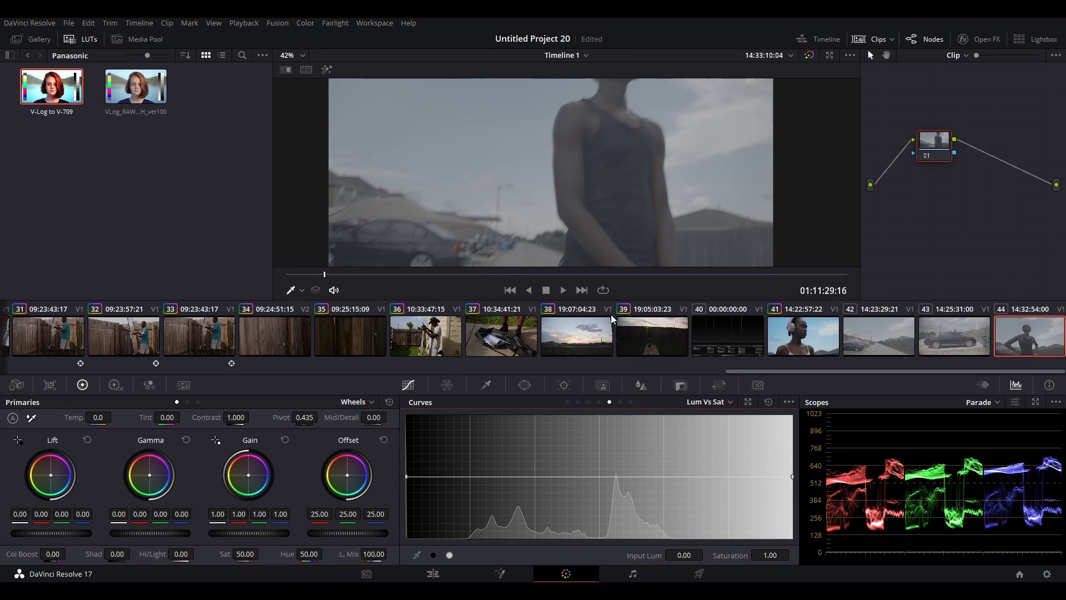
click(808, 338)
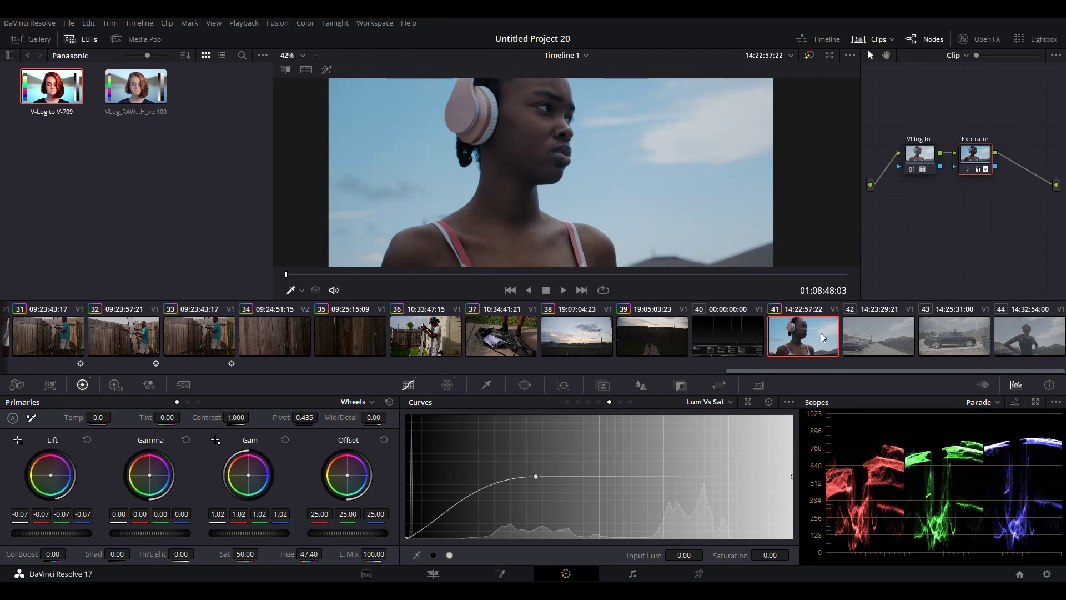
click(887, 333)
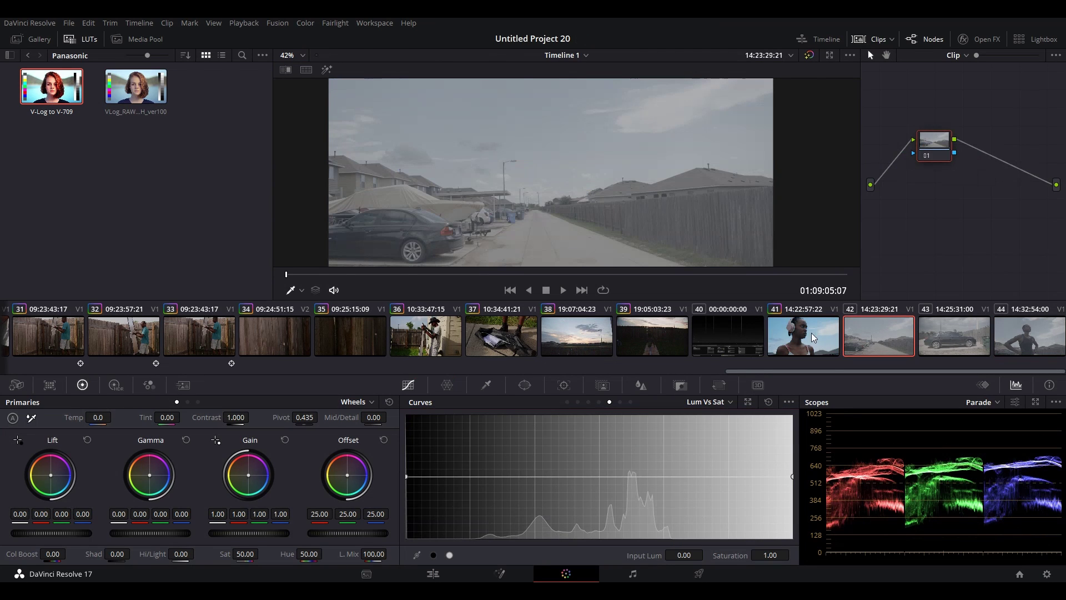
middle_click(797, 338)
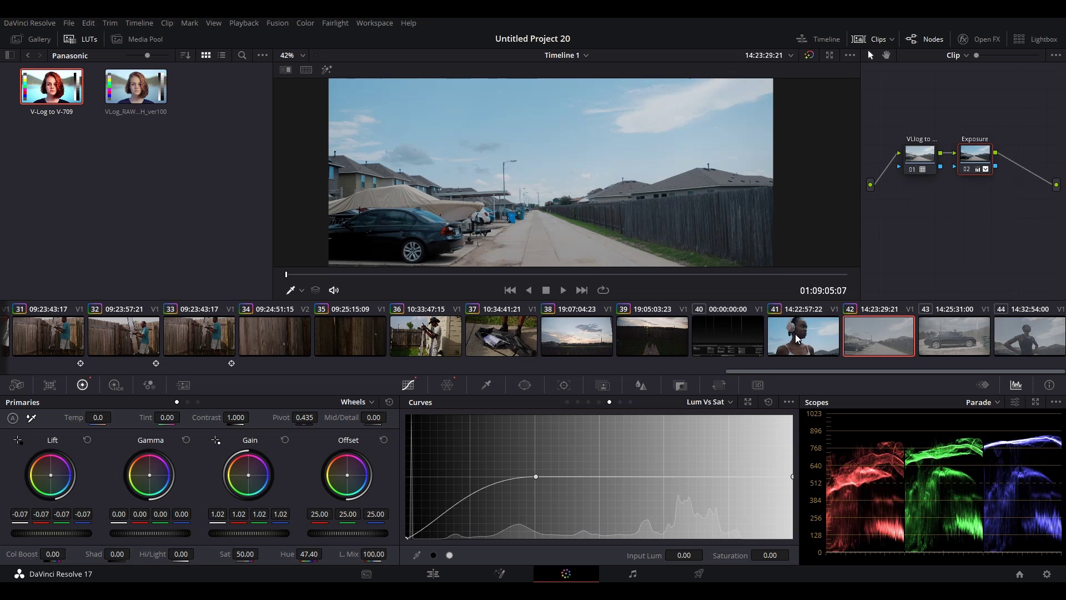
Step: Compare against clip 41, lower clip 42's Gain to 0.93, and select clip 43
click(805, 338)
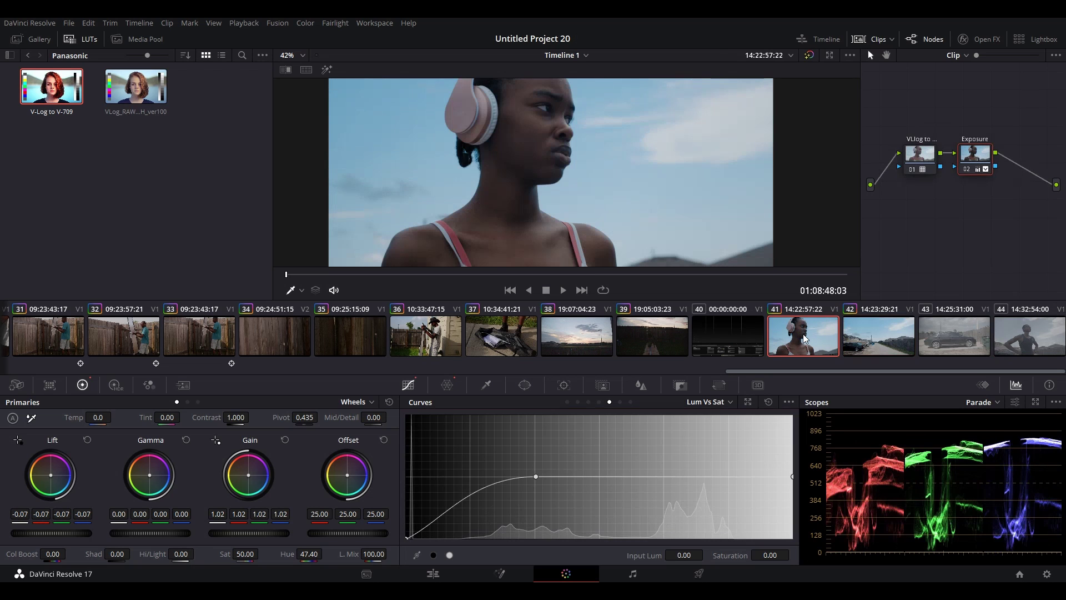
click(879, 339)
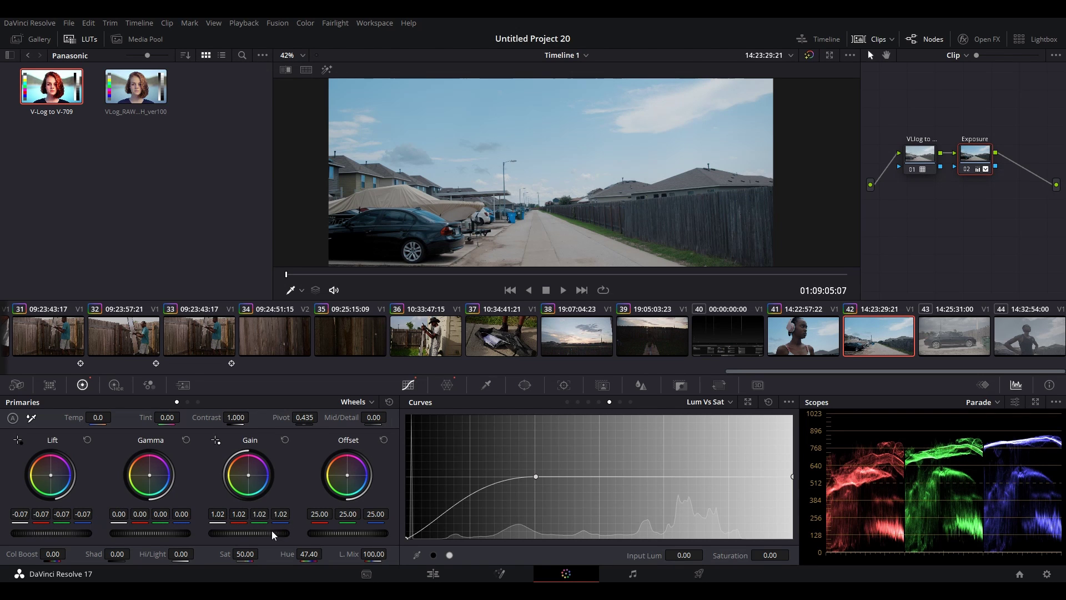
drag(279, 535, 254, 535)
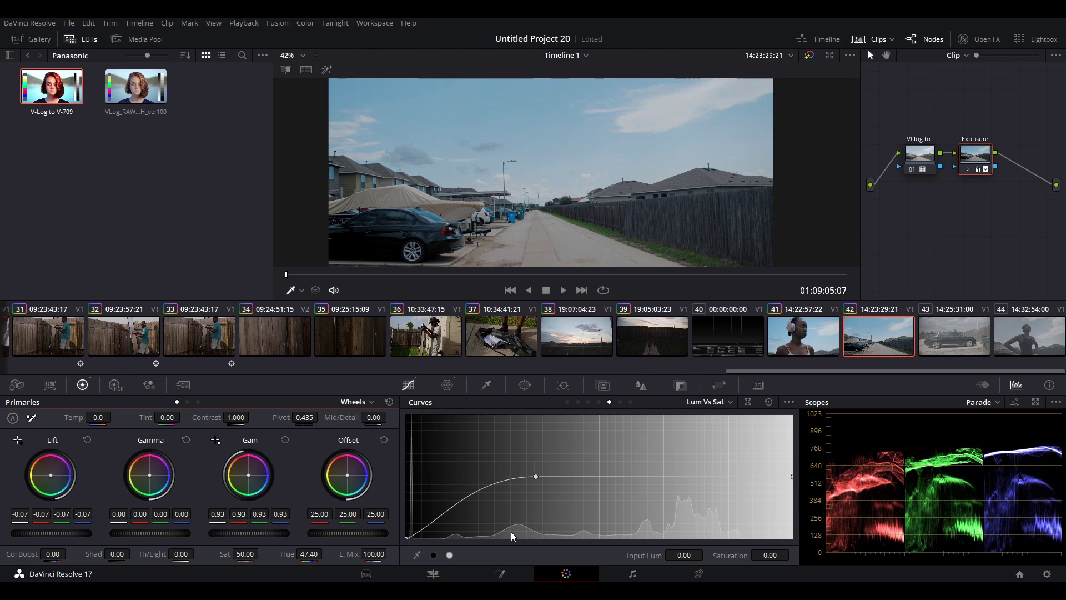
click(952, 335)
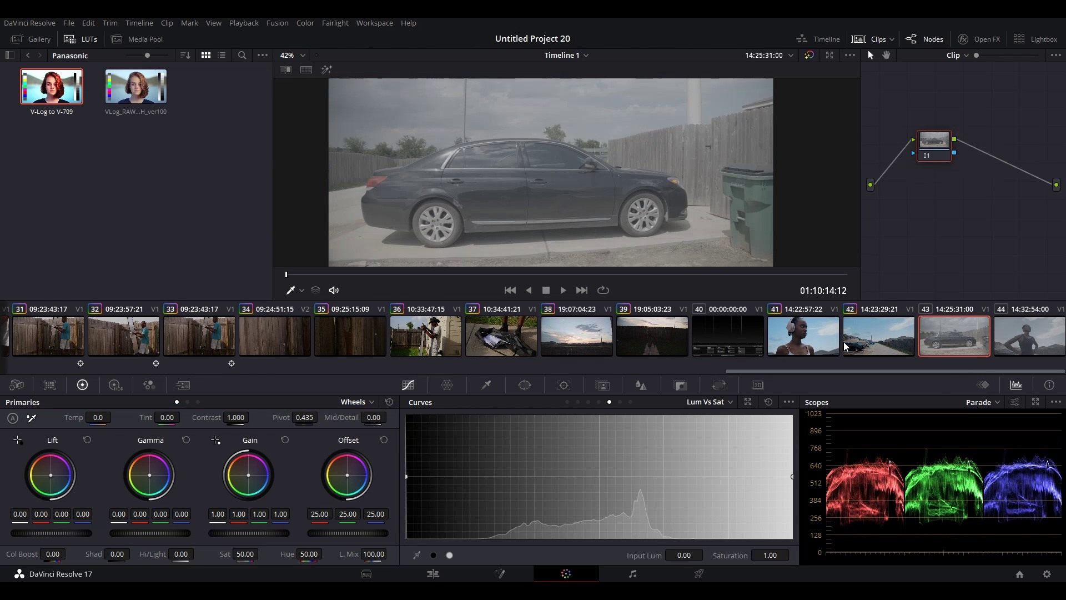
Step: Apply clip 41's grade to clip 43 with Gain 0.98 and Lift -0.11, shadow saturation left at zero
middle_click(814, 334)
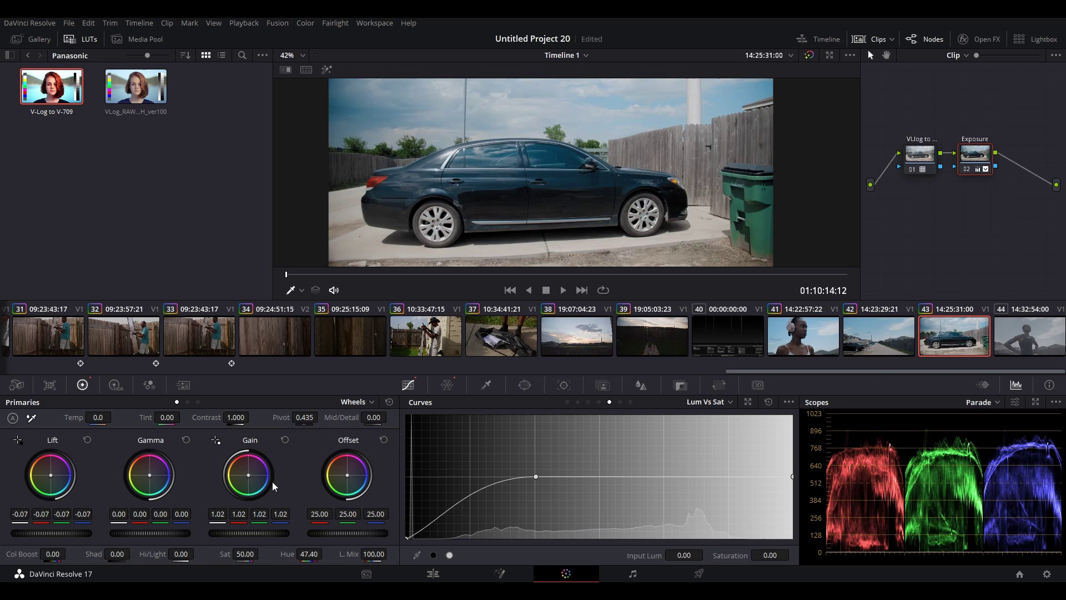
drag(273, 536, 266, 537)
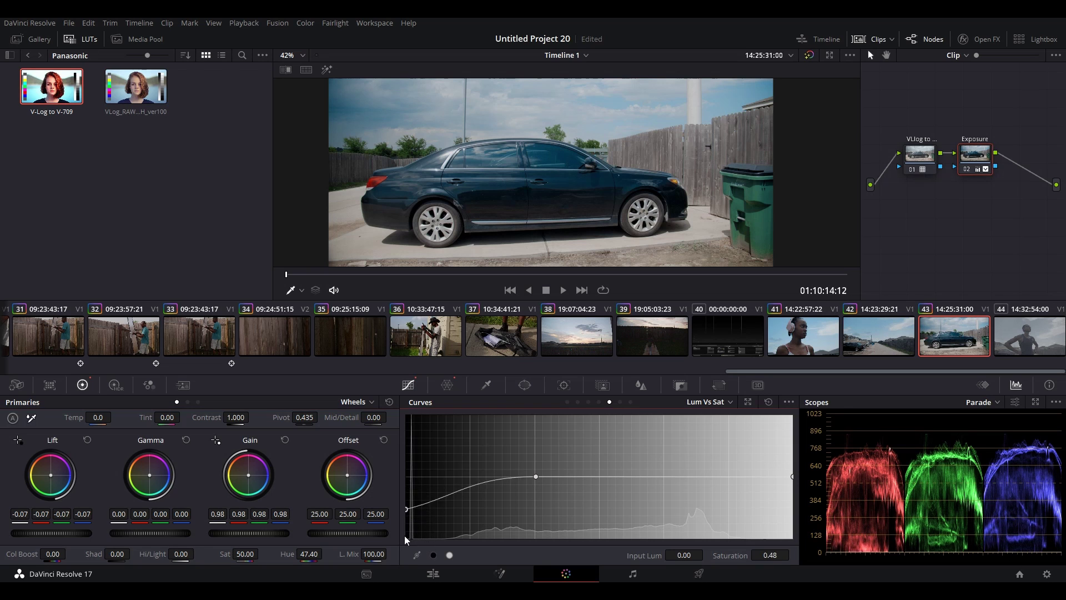
drag(407, 537, 407, 472)
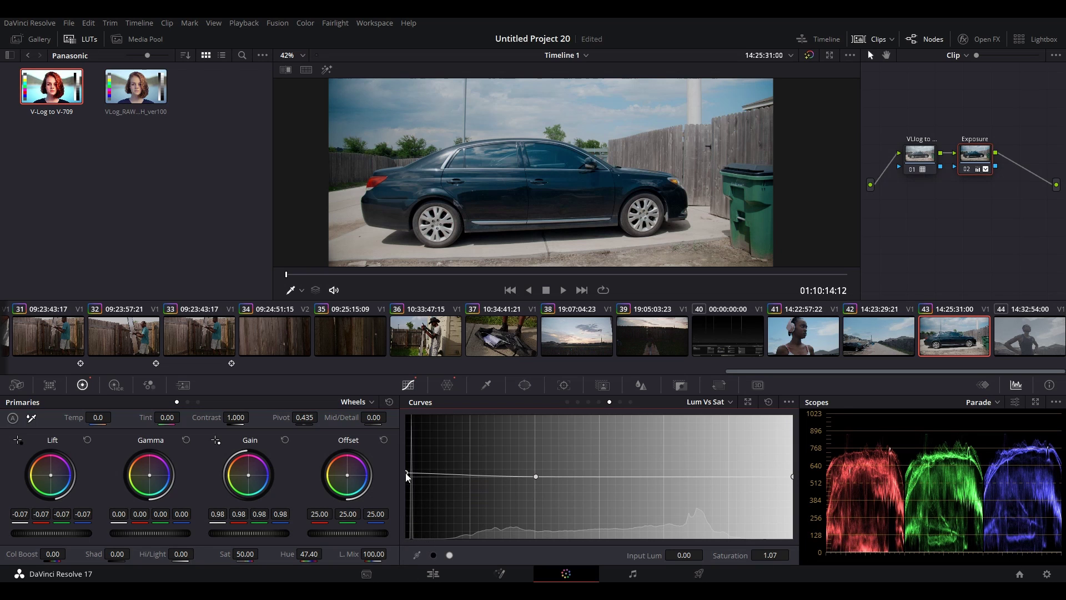
scroll(585, 177, up, 5)
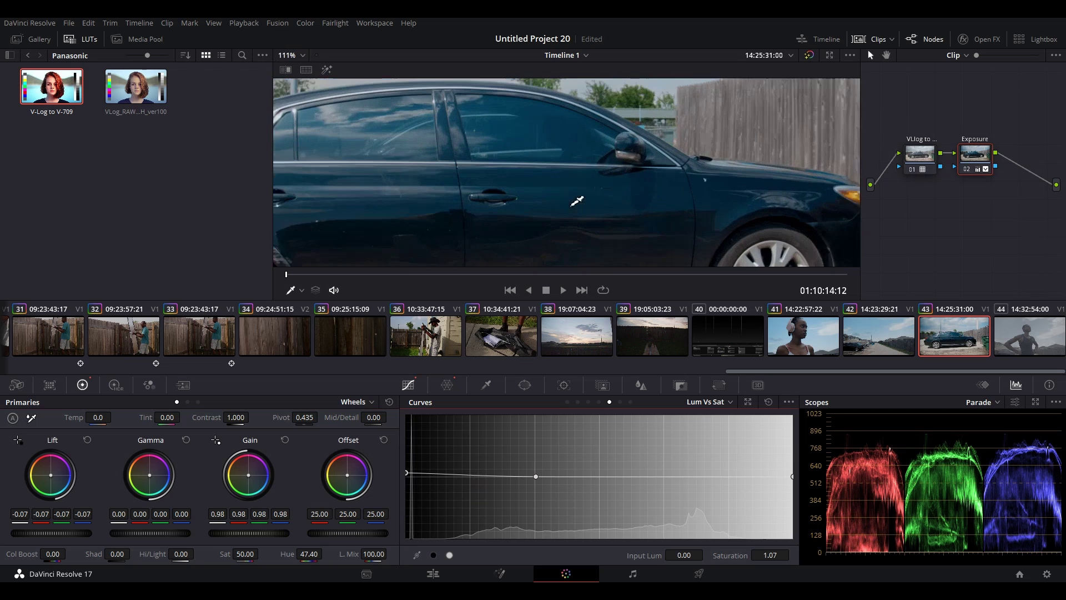
drag(408, 475, 393, 571)
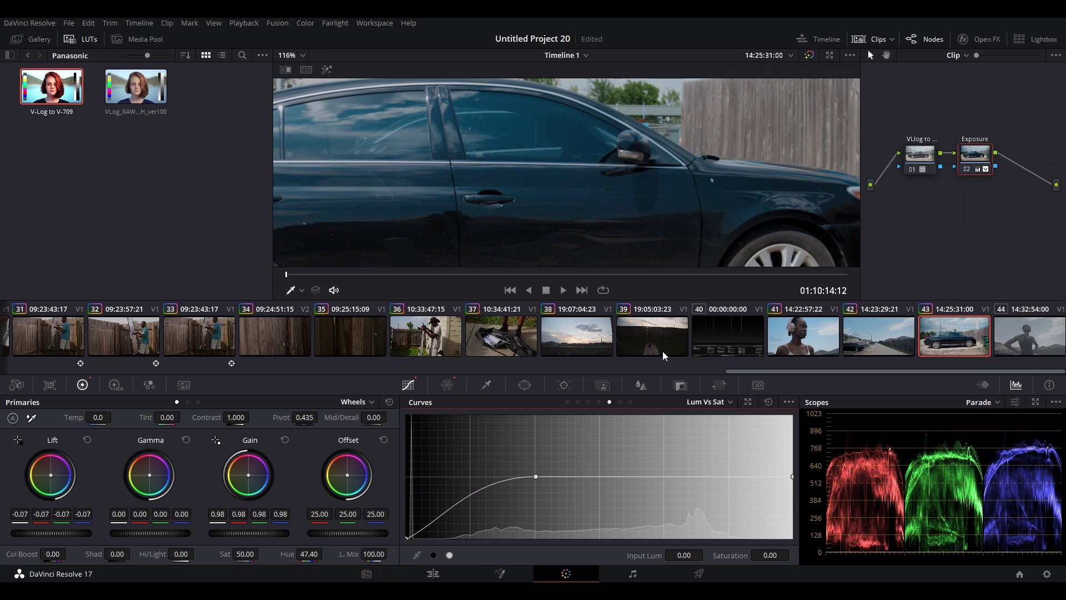
scroll(655, 175, down, 8)
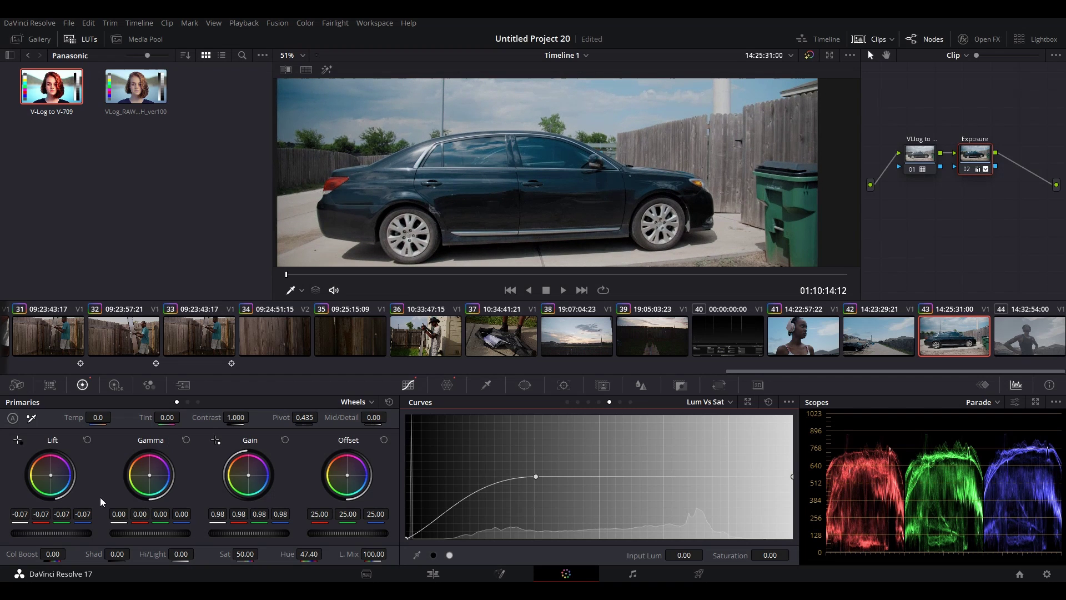
drag(78, 537, 53, 537)
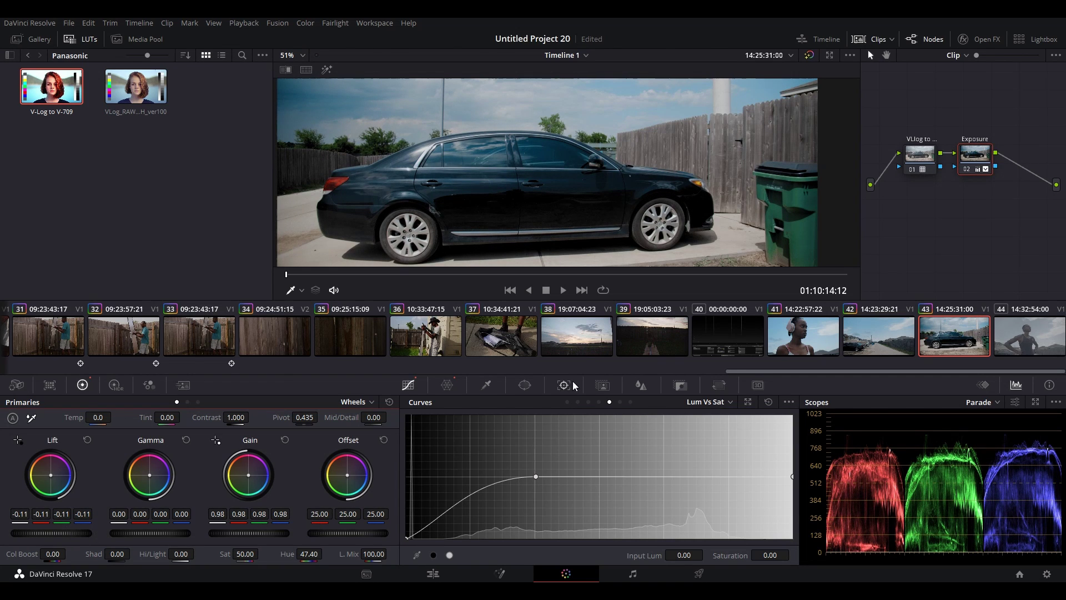
click(447, 385)
Step: Nudge the selected Color Warper points upward and warm clip 43's temperature, reviewing the clip
drag(568, 491, 561, 483)
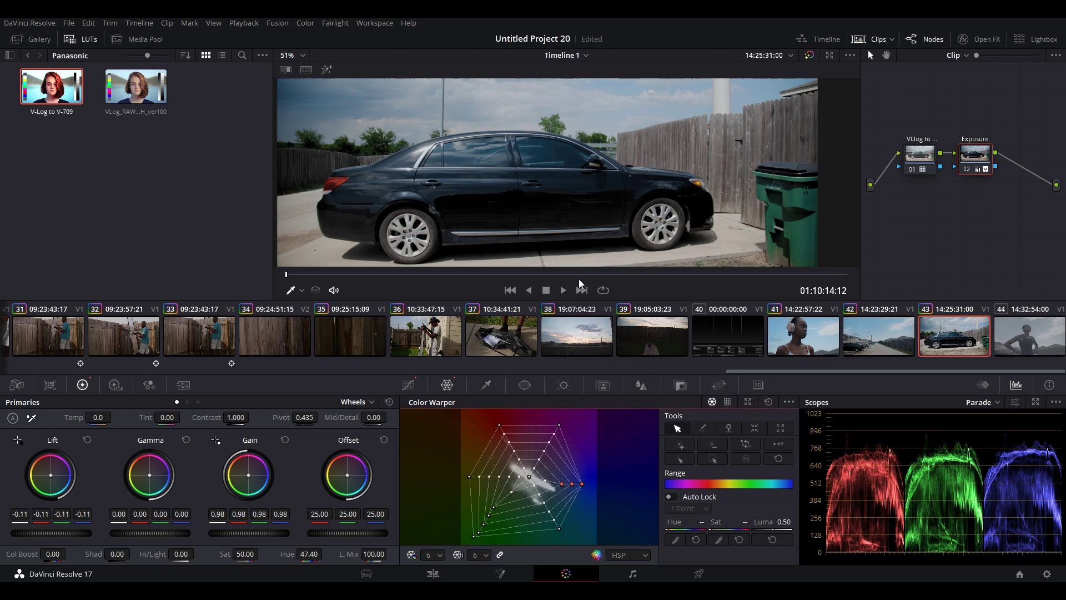
drag(364, 272, 747, 274)
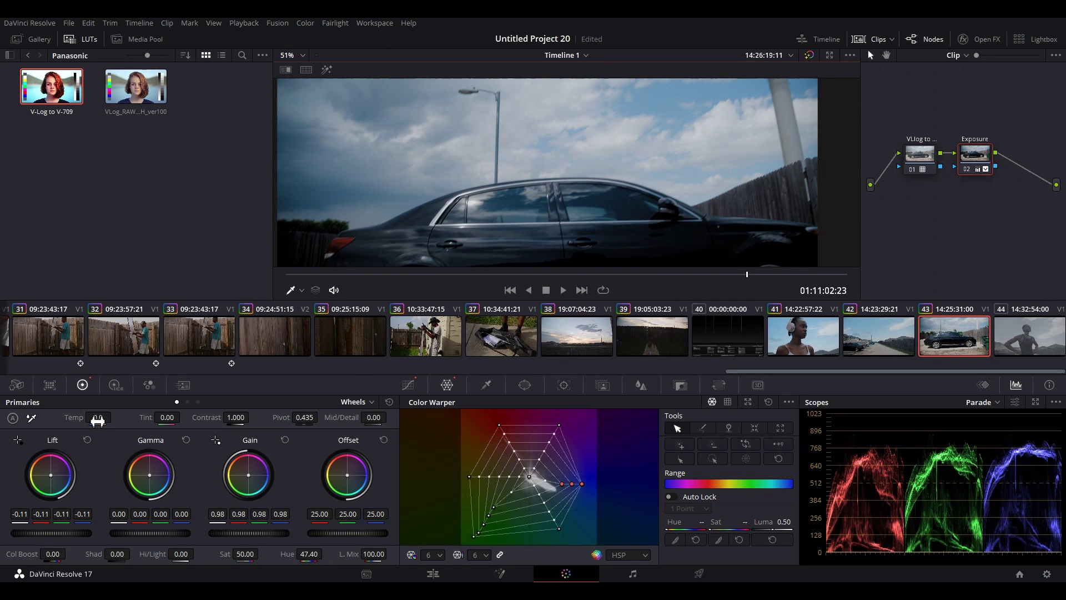
drag(97, 421, 120, 416)
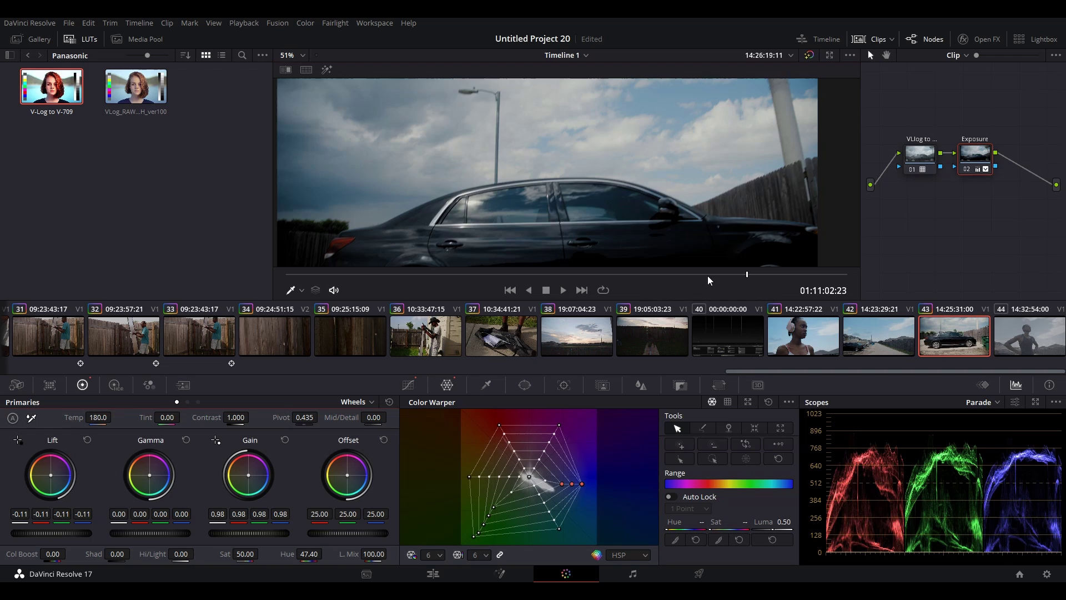
mouse_move(708, 275)
mouse_down()
mouse_move(283, 278)
mouse_move(715, 282)
mouse_up()
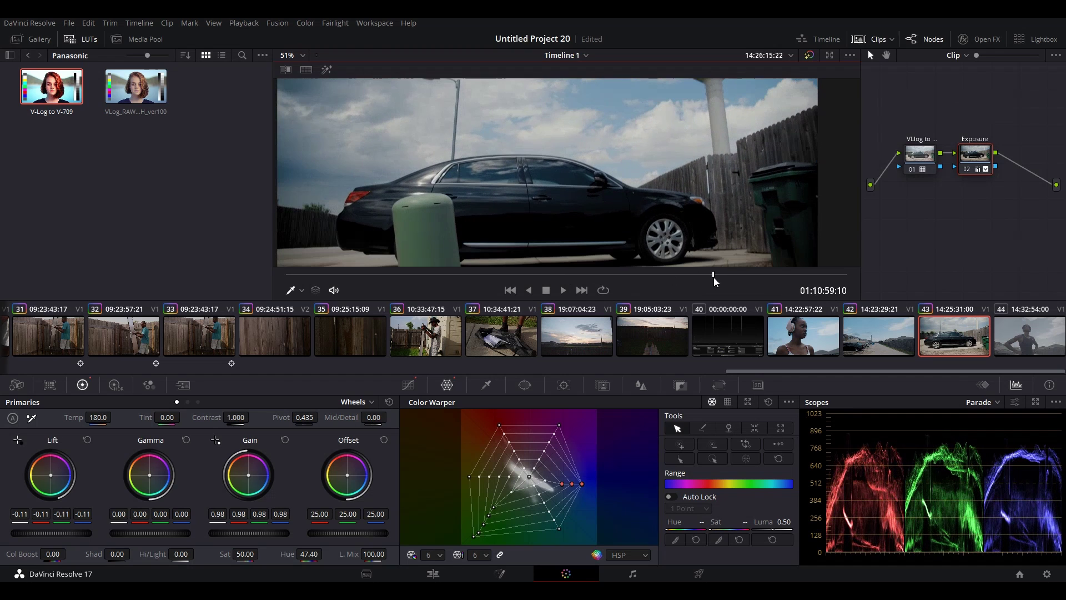
Step: Test temperatures of 4000 and 0, then settle clip 43 on a slight warm 60.0
click(115, 416)
text(4000)
key(Return)
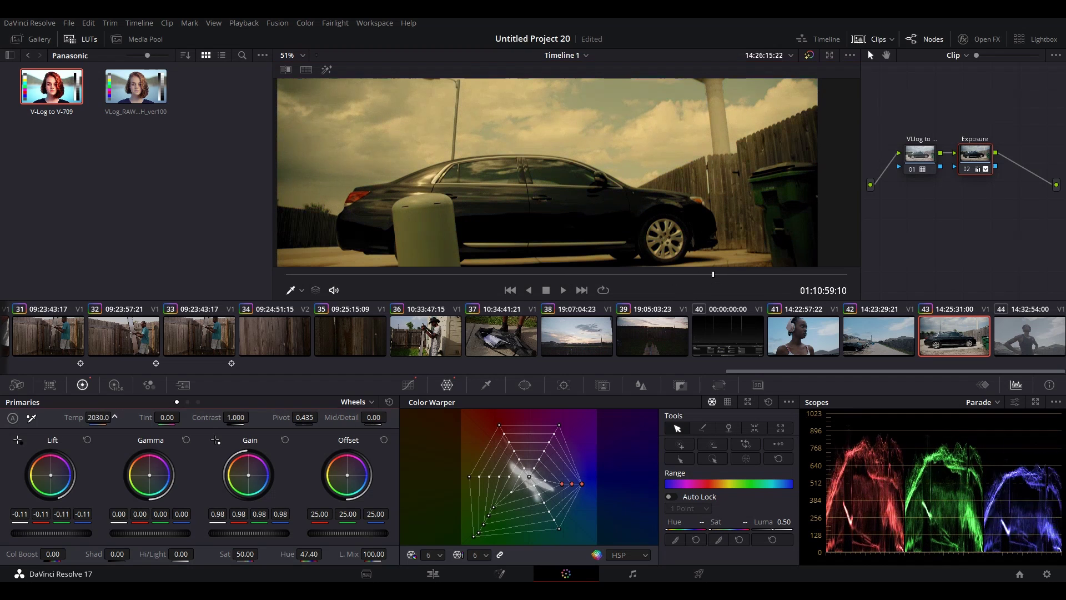
drag(114, 417, 99, 423)
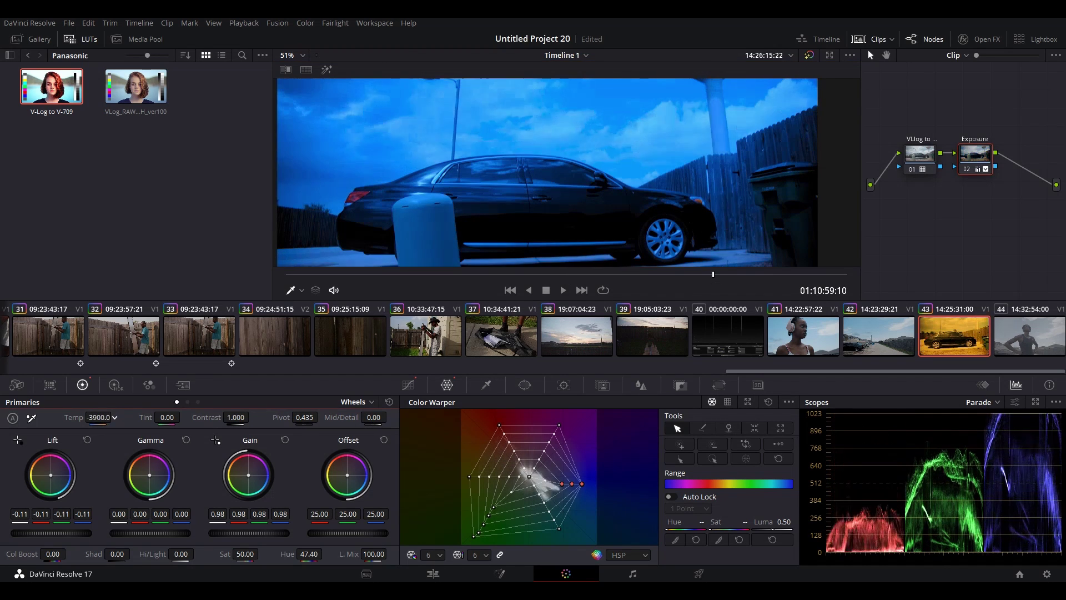
click(99, 423)
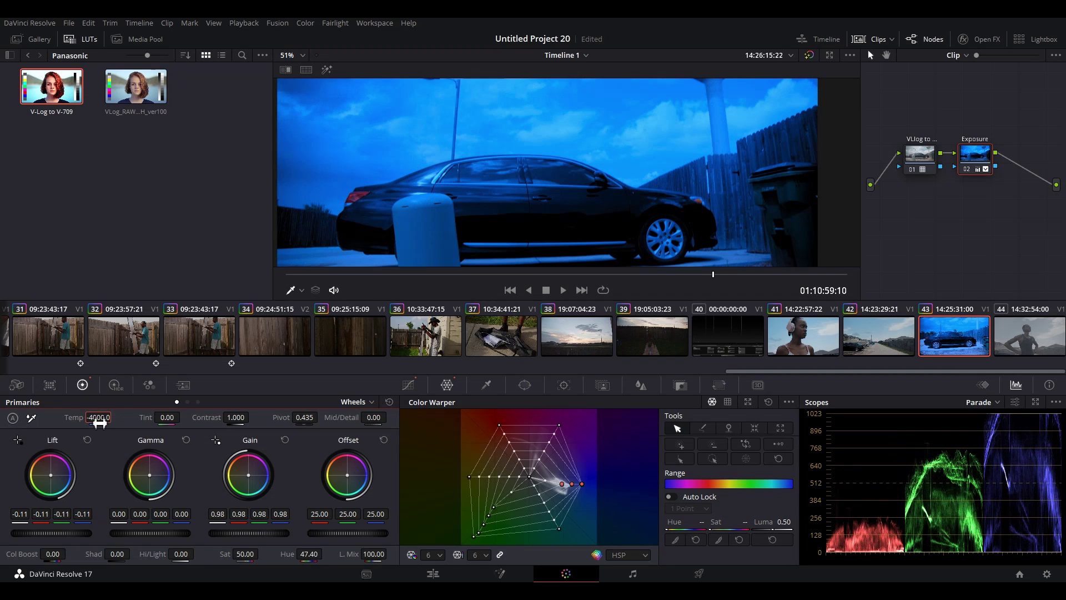
text(0)
key(Return)
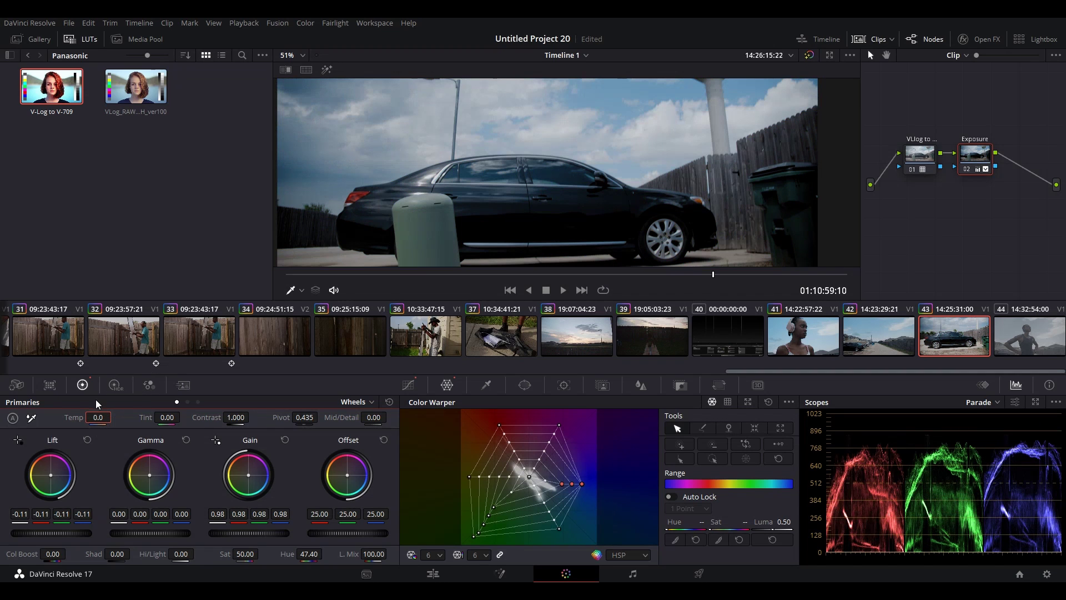
mouse_move(99, 417)
mouse_down()
mouse_move(114, 417)
mouse_move(106, 417)
mouse_up()
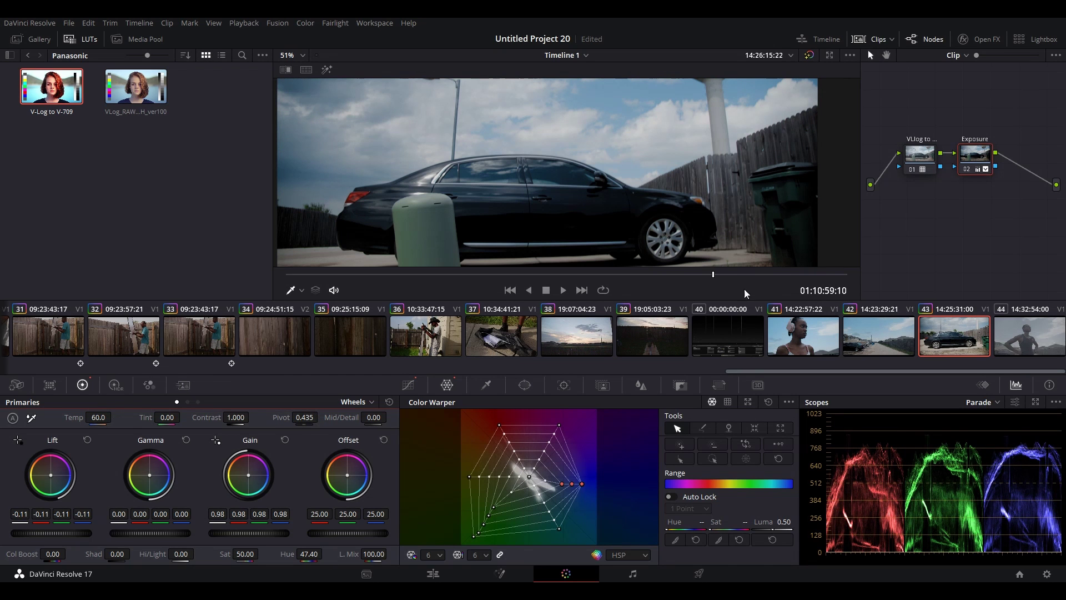
drag(713, 278, 362, 295)
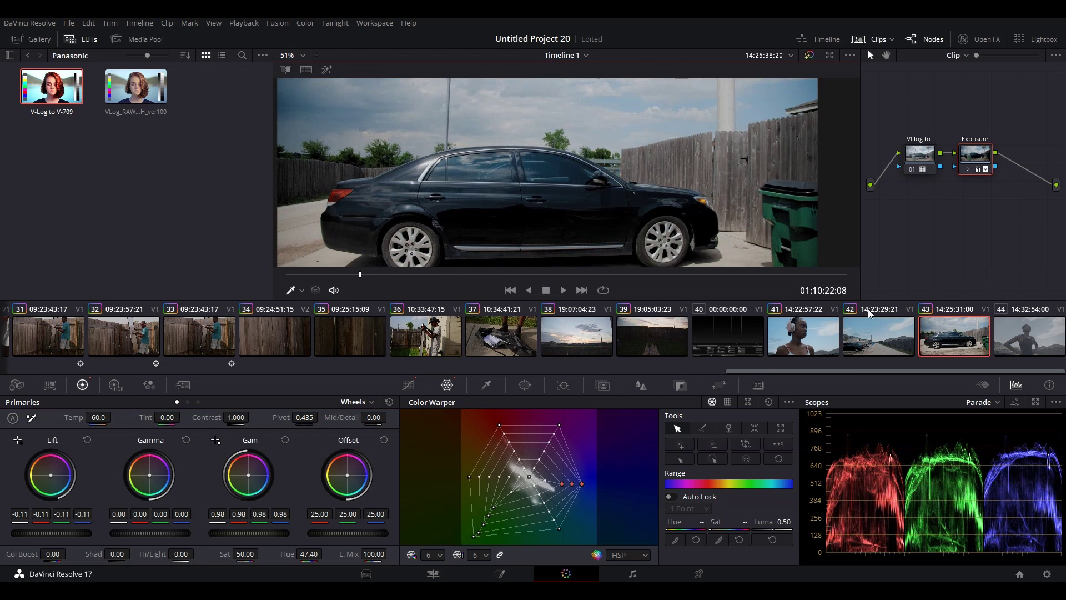
click(1039, 329)
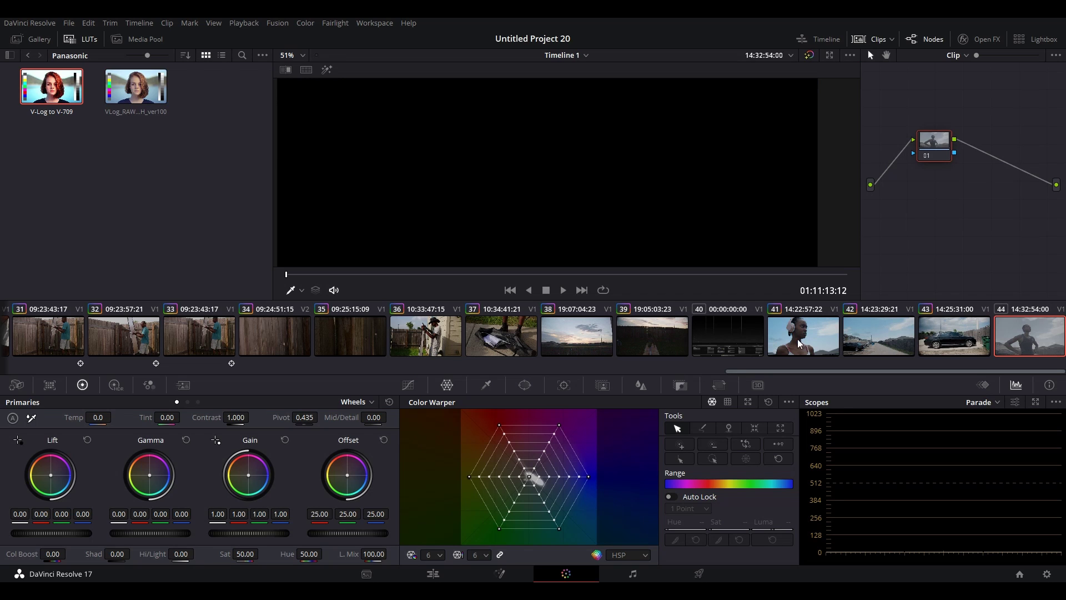
Step: Copy clip 41's grade onto clip 44, compare another clip's grade, then revert
middle_click(815, 330)
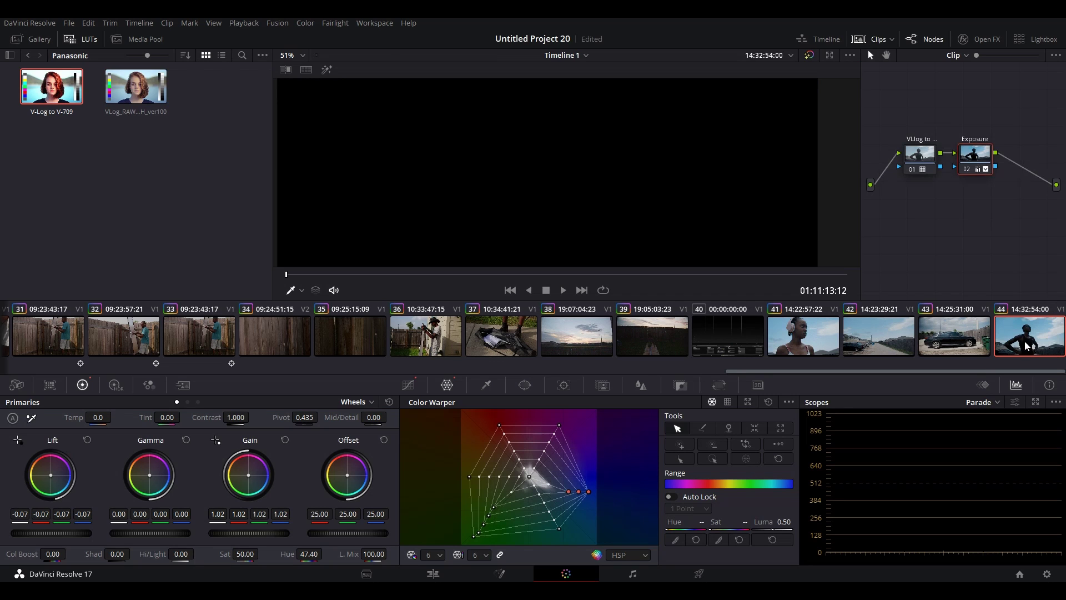
drag(343, 275, 361, 274)
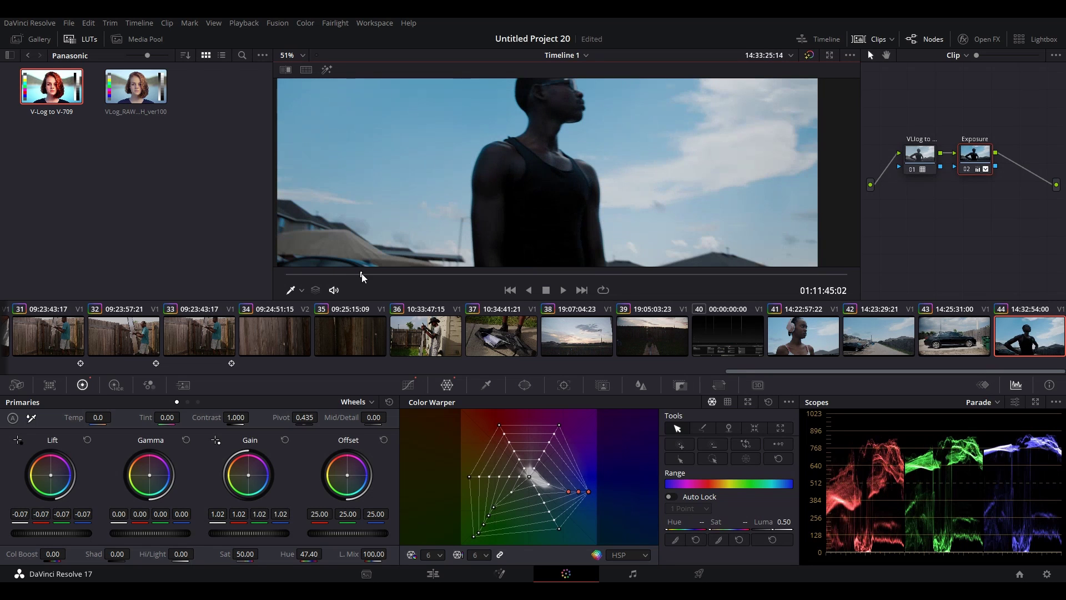
middle_click(899, 337)
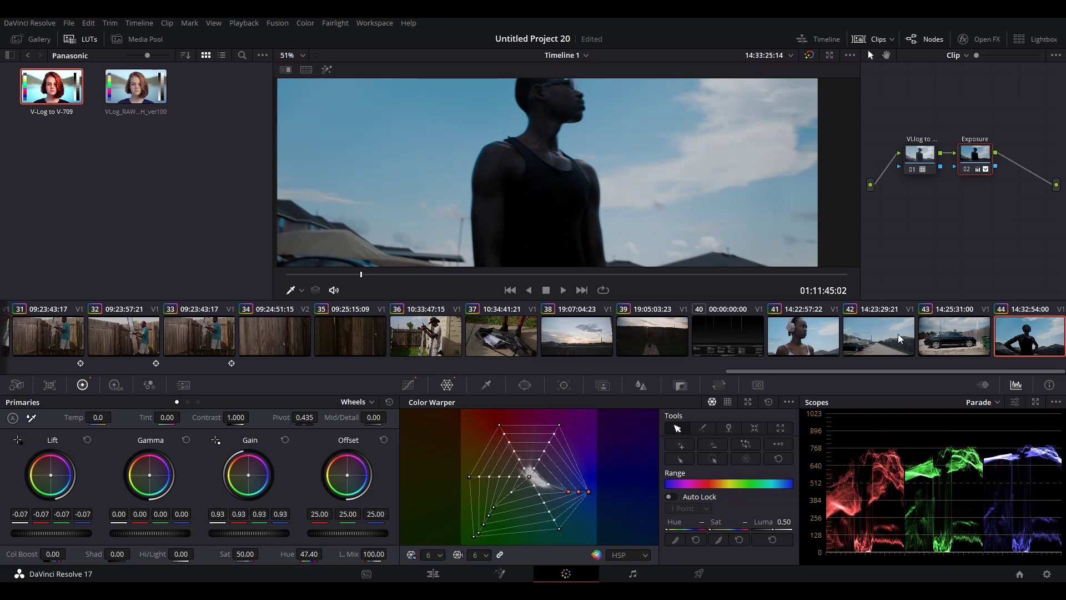
middle_click(798, 342)
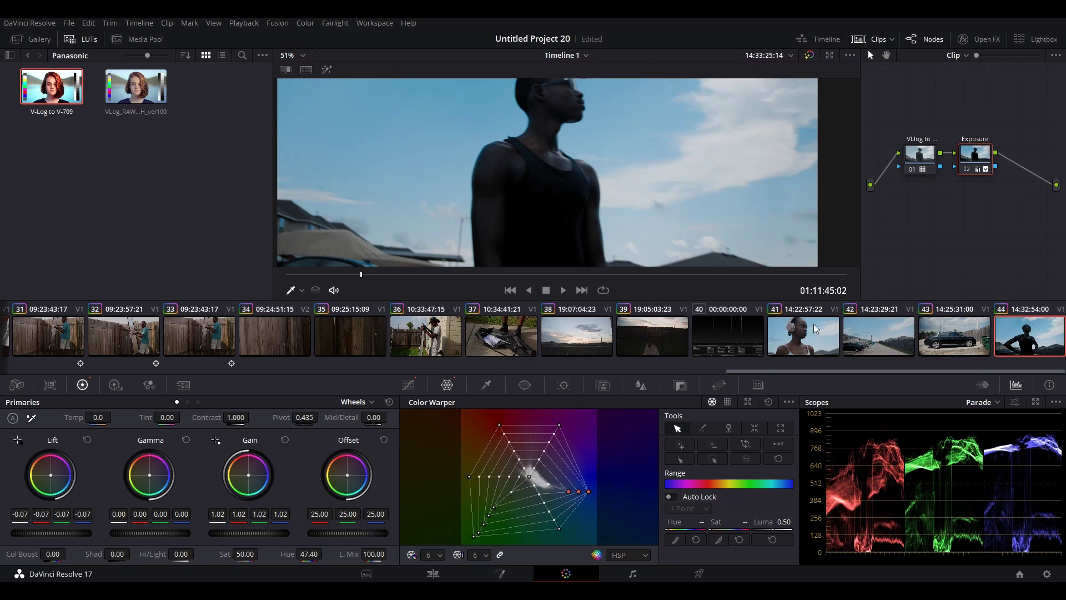
drag(458, 274, 470, 272)
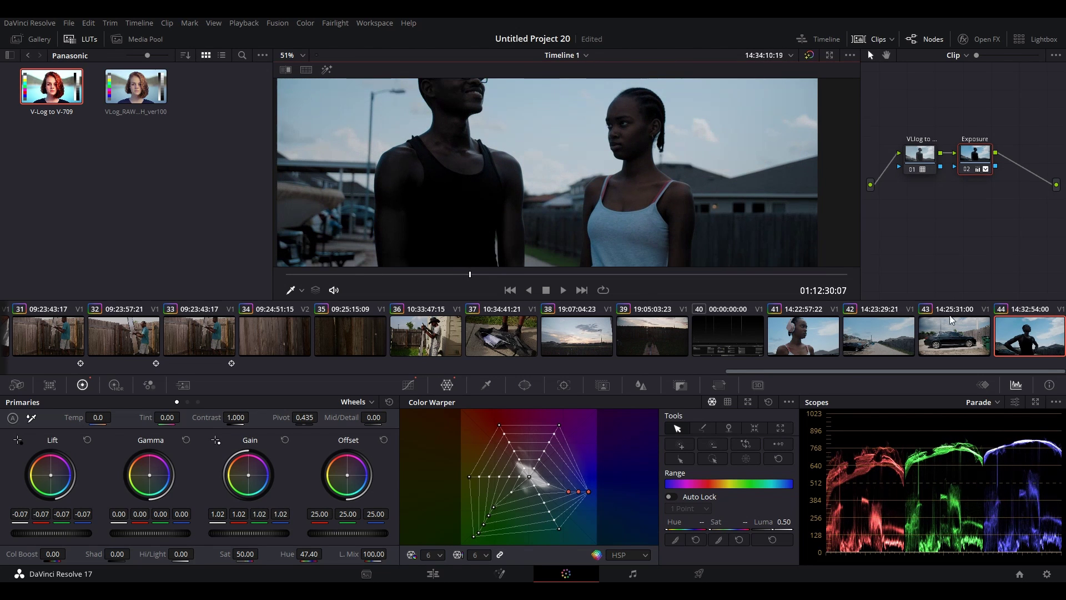
drag(599, 274, 575, 275)
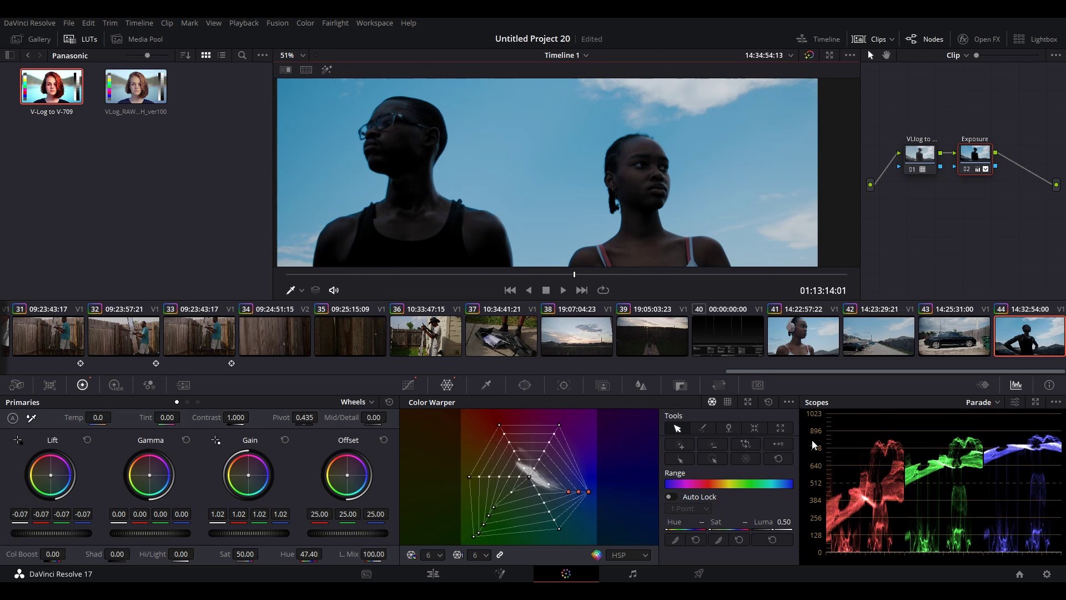
Step: Reset the grades of both the Exposure node and LUT node 01
right_click(966, 158)
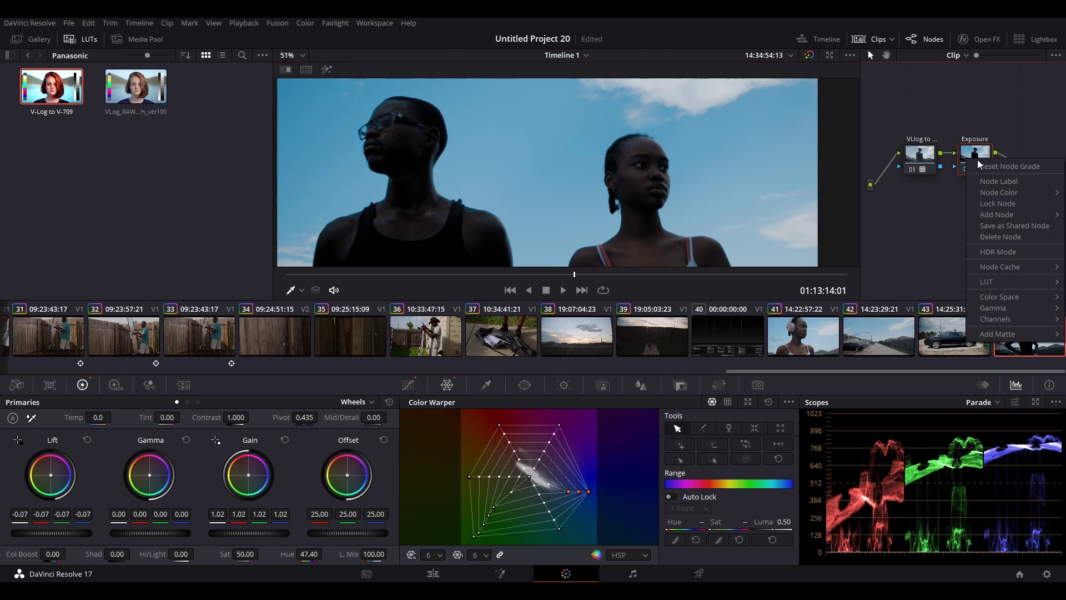
click(979, 171)
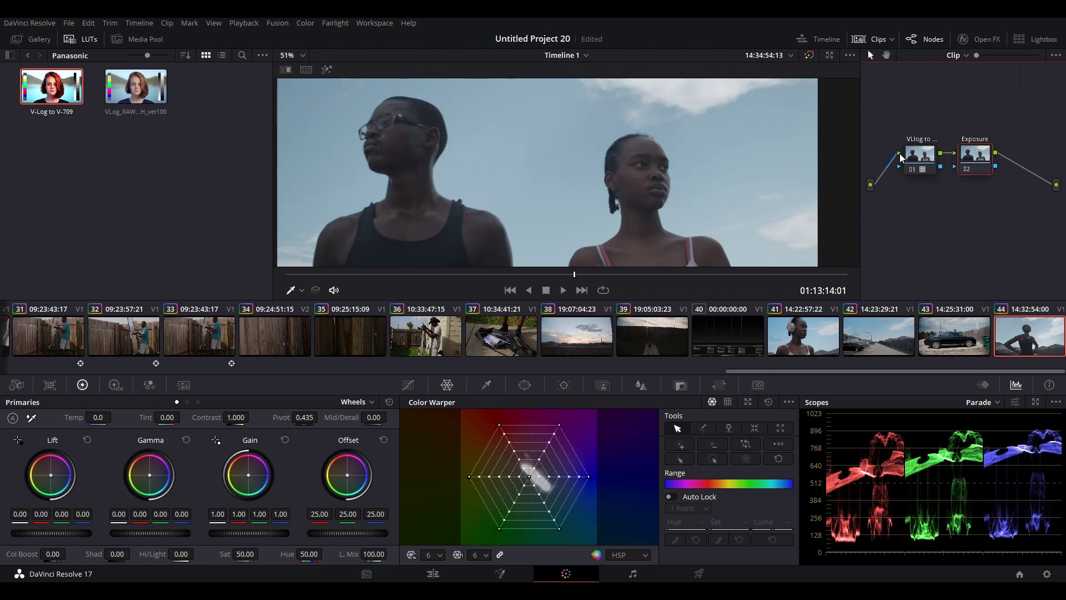
right_click(927, 158)
click(930, 161)
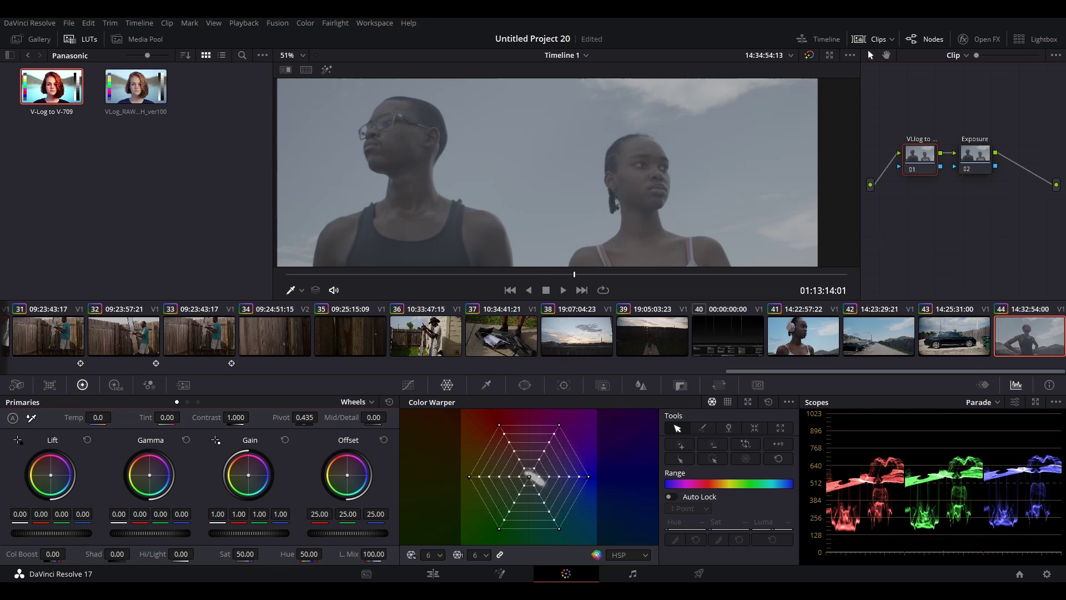
Step: Set Lift -0.09, Gain 1.28, Gamma 0.04 and Contrast 1.200 on the flat shot
drag(83, 538, 61, 538)
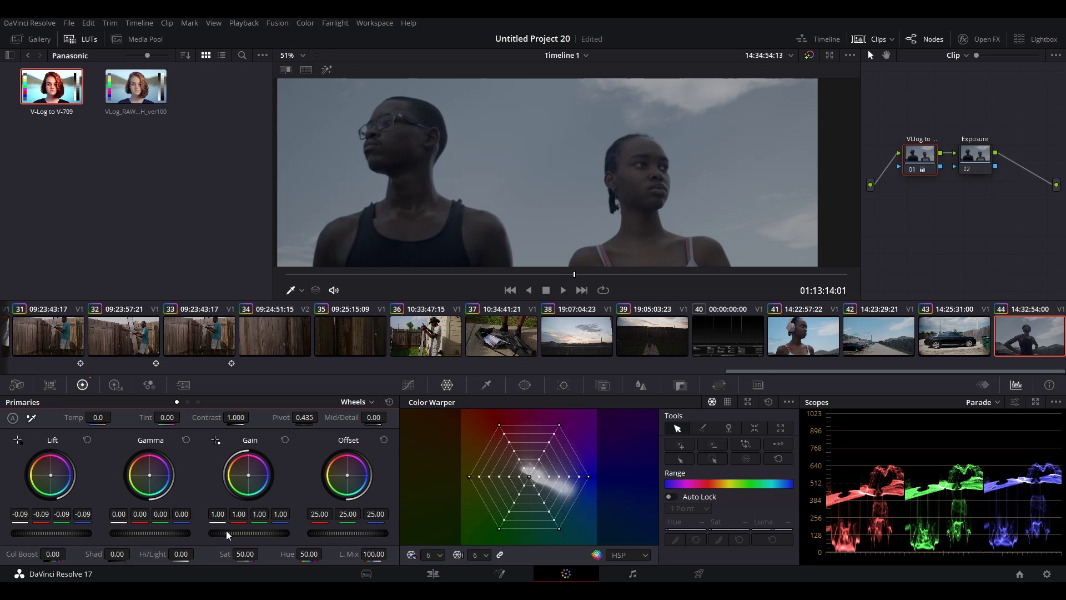
drag(249, 533, 280, 533)
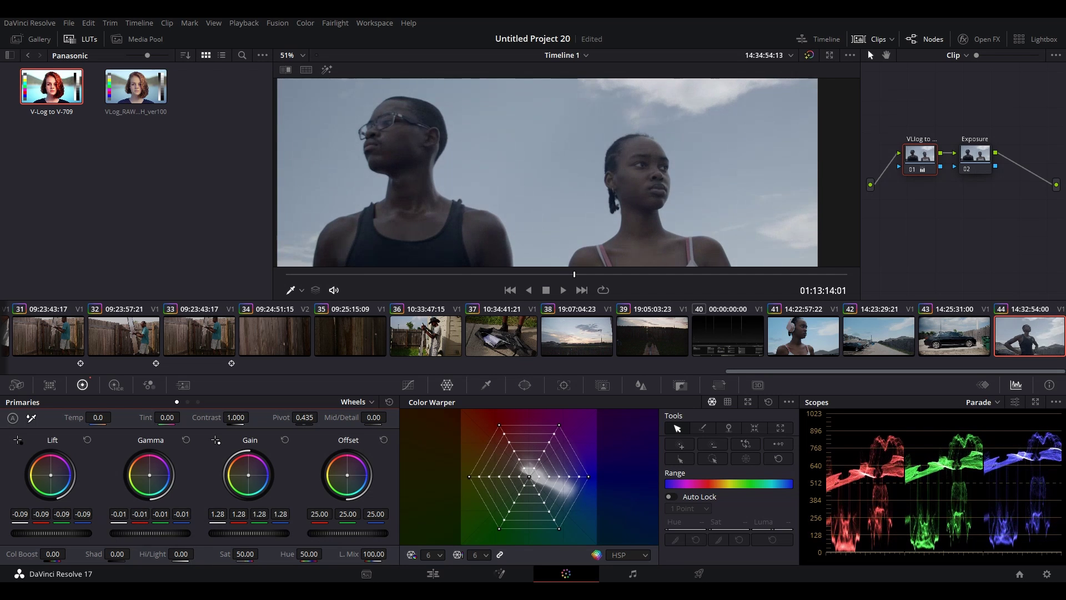
drag(150, 532, 157, 533)
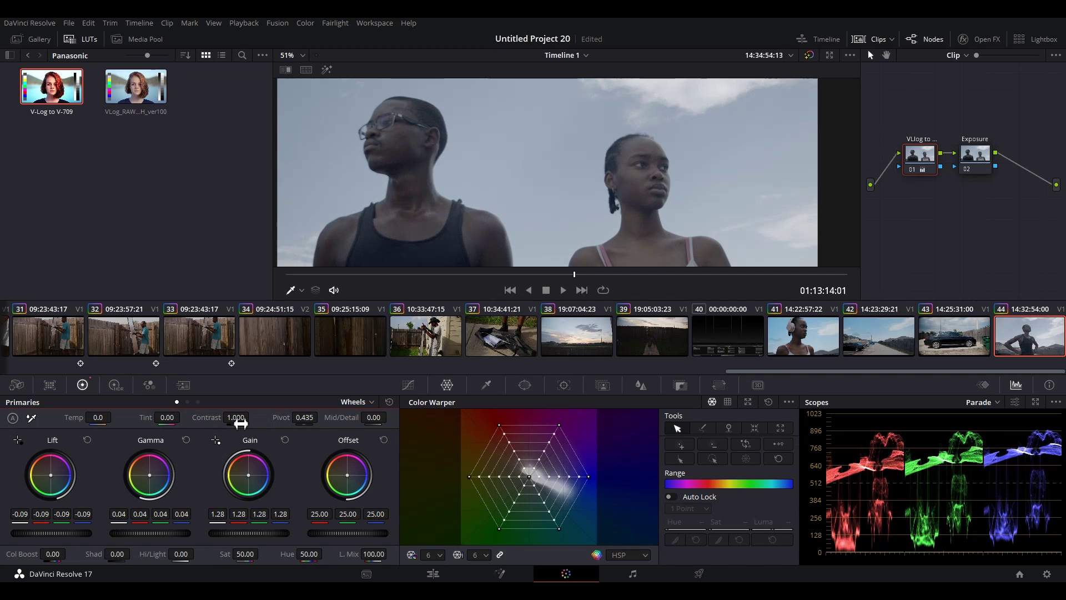
mouse_move(240, 423)
mouse_down()
mouse_move(256, 414)
mouse_move(241, 423)
mouse_up()
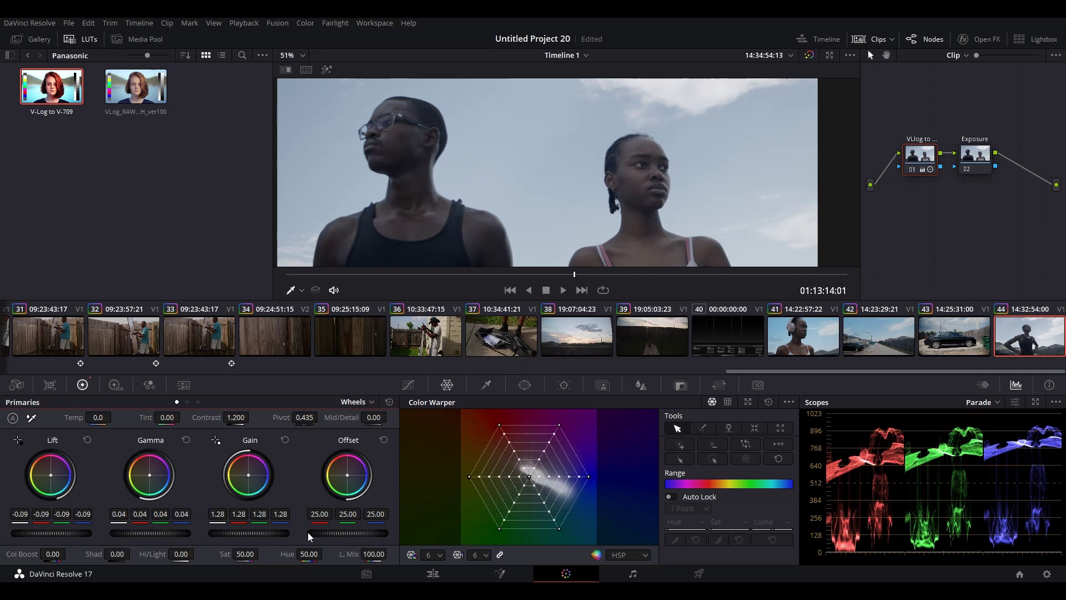
Step: Try Hue and Saturation changes, then reset both back to 50
mouse_move(308, 554)
mouse_down()
mouse_move(300, 554)
mouse_move(315, 558)
mouse_up()
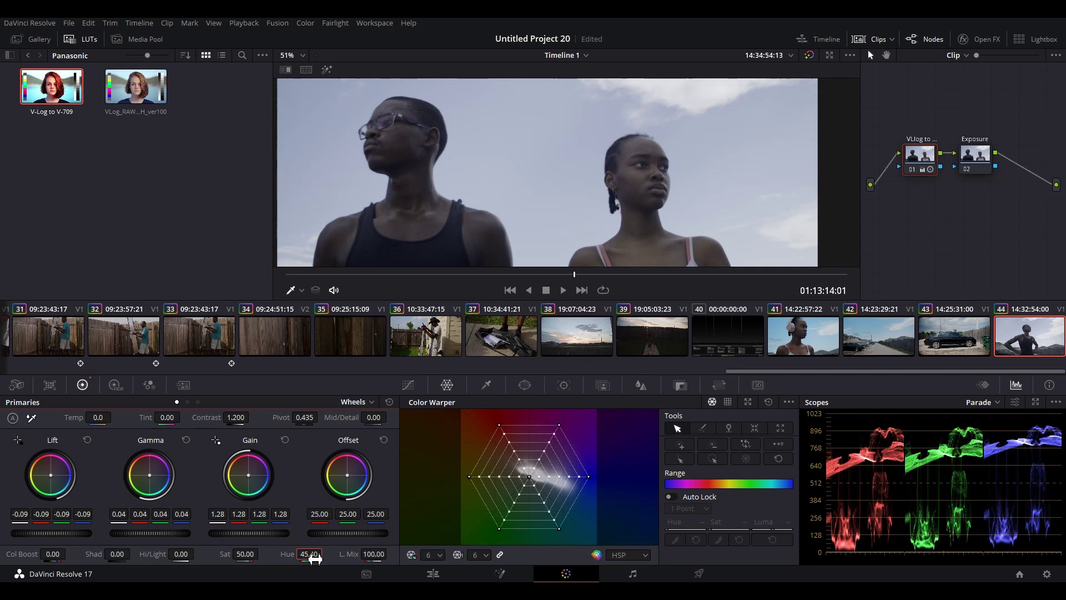
double_click(315, 558)
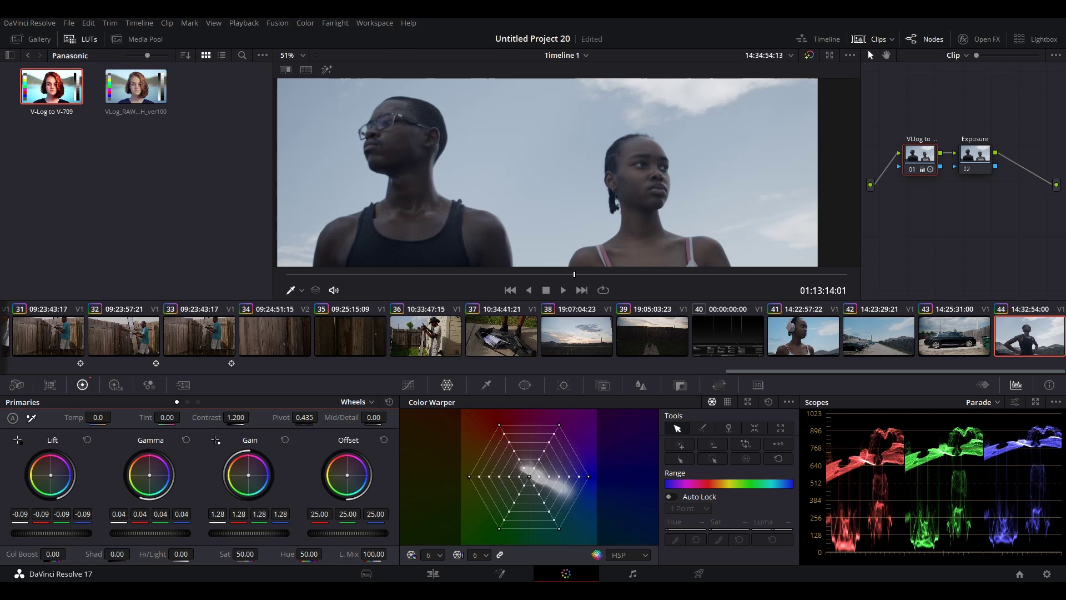
drag(261, 552, 249, 559)
double_click(249, 559)
right_click(922, 154)
Step: Reset node 01 and reapply the V-Log to V-709 LUT to it
click(934, 159)
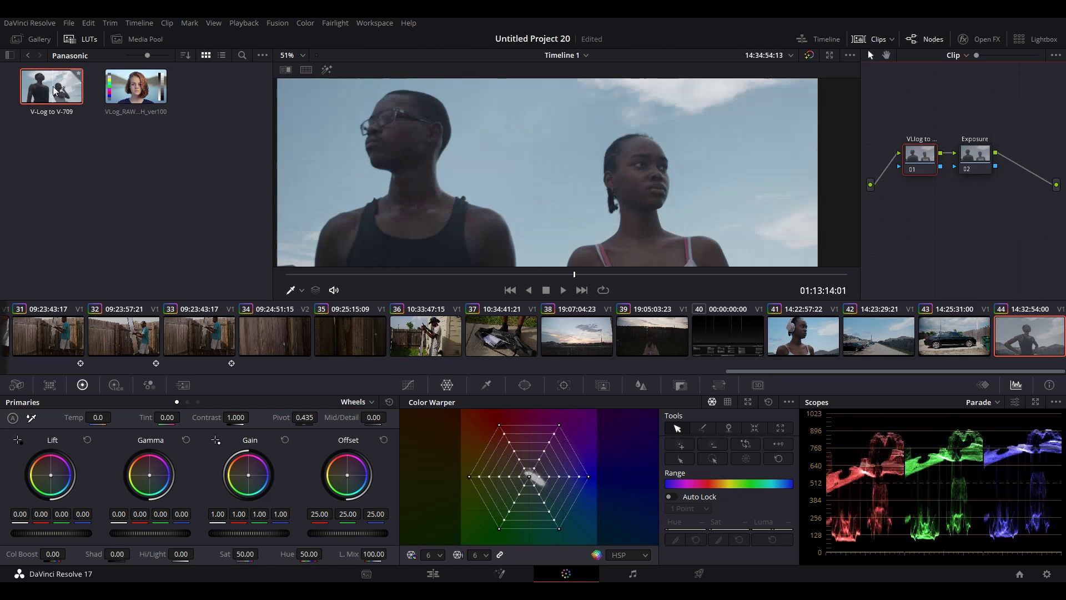
drag(54, 90, 444, 140)
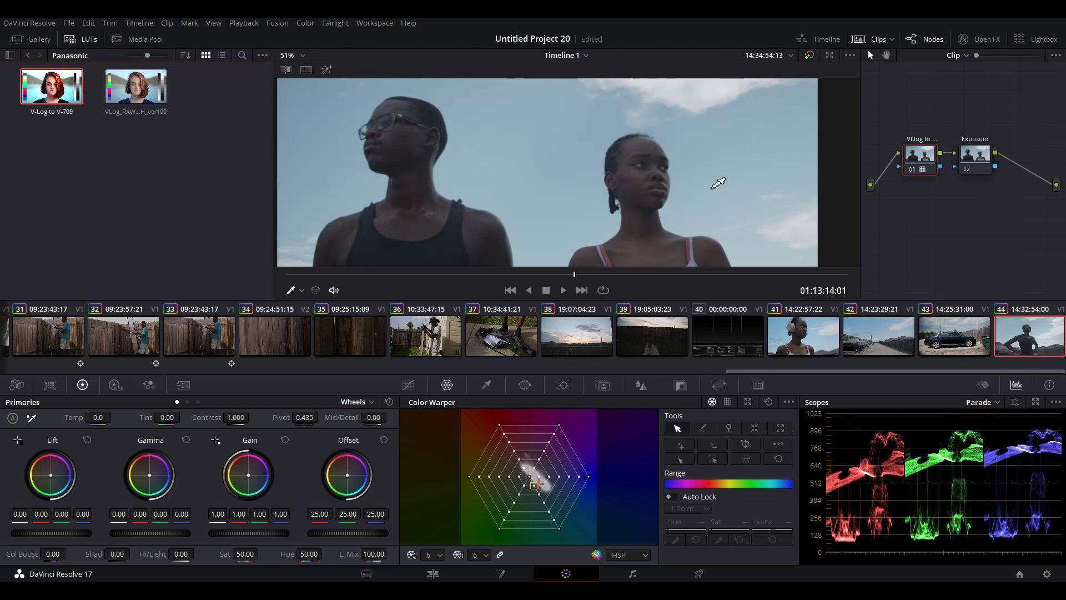
click(977, 156)
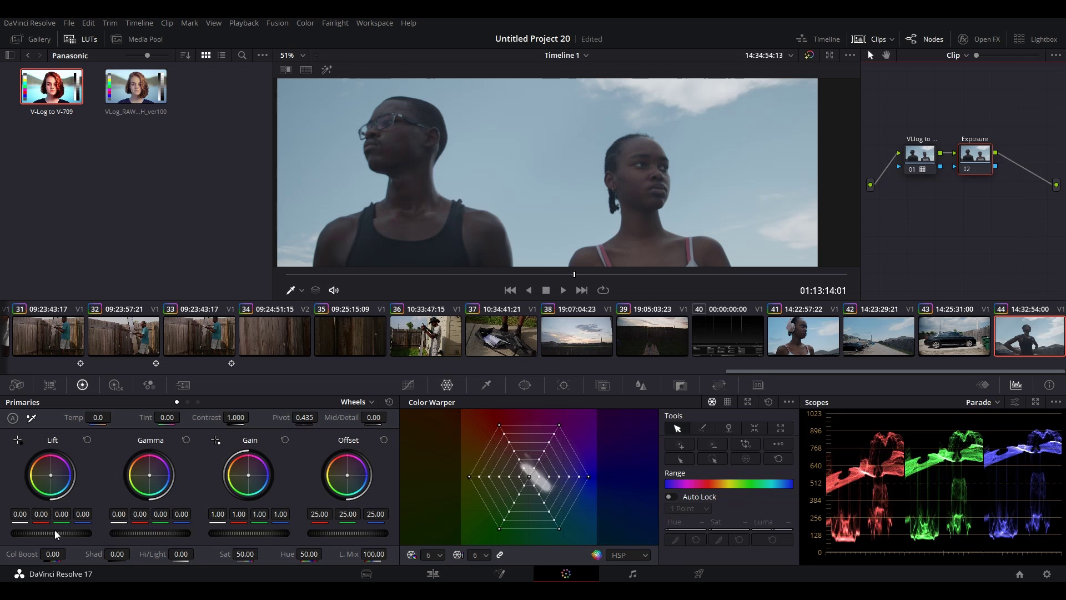
Step: On the Exposure node, set Log Shadow 0.05, Contrast 1.120 and temperature 60
drag(66, 539, 52, 539)
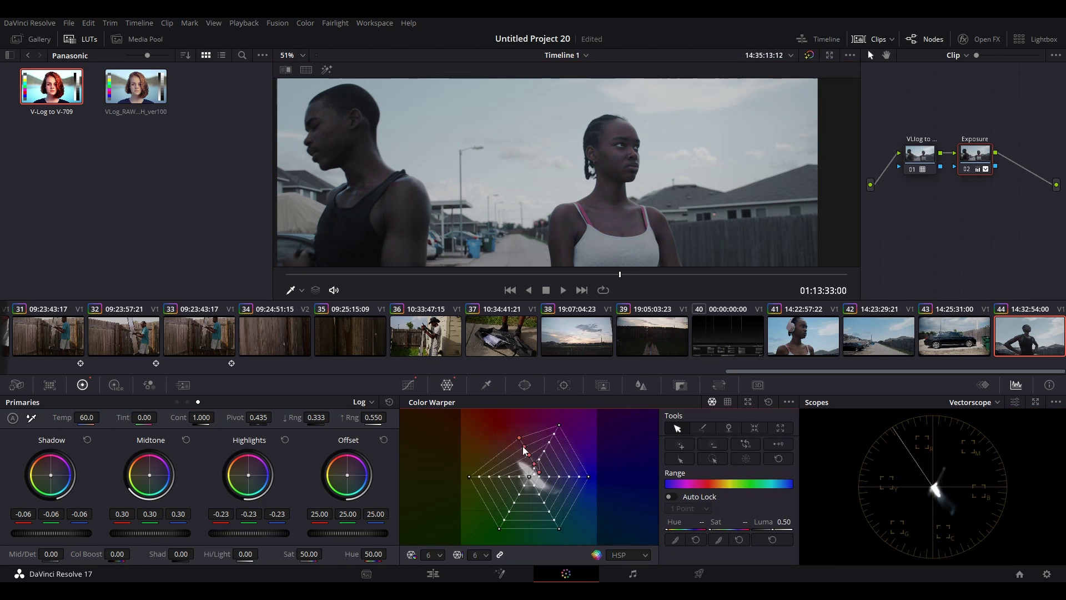
drag(499, 424, 488, 416)
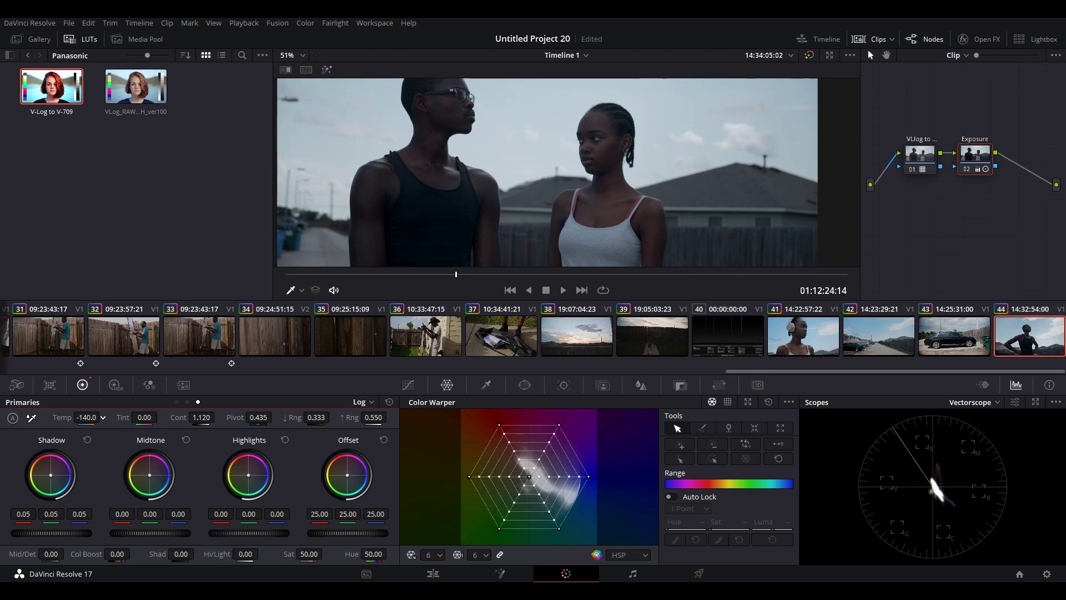
drag(88, 417, 89, 422)
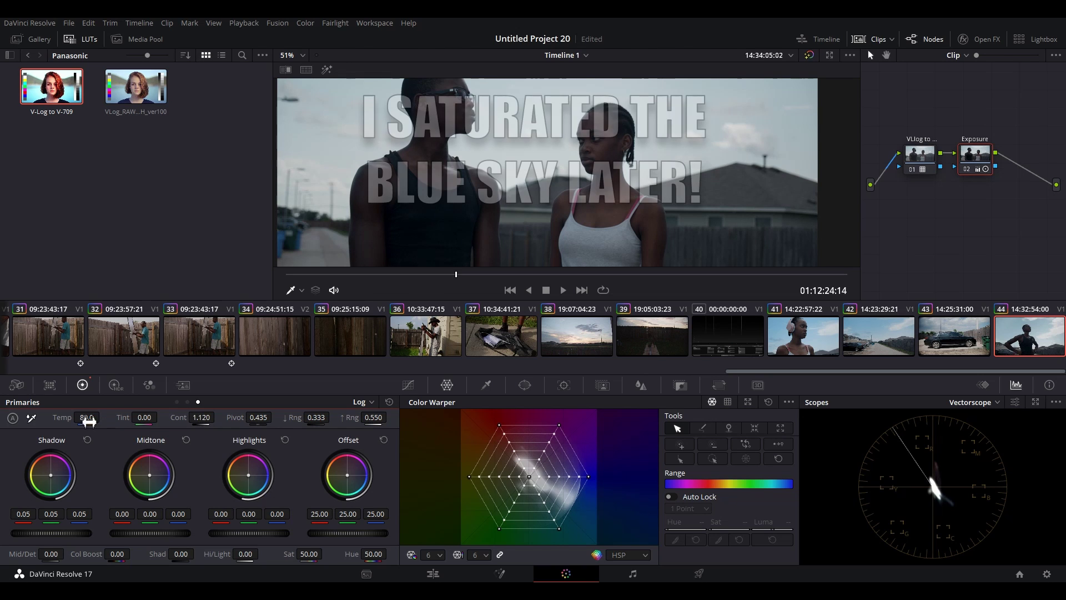
double_click(88, 422)
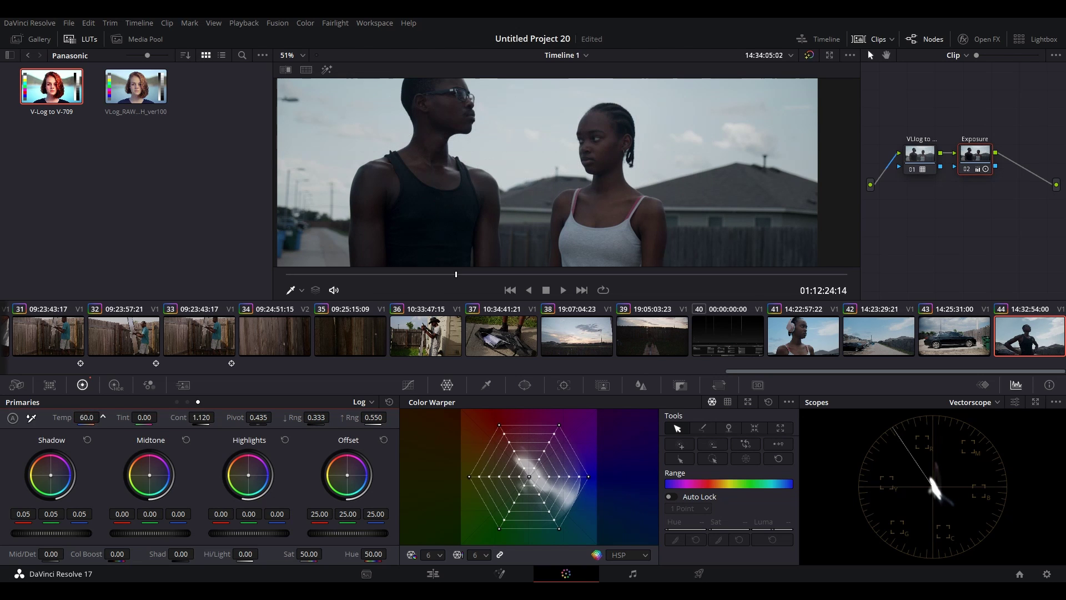
text(60)
key(Return)
Step: Enter a much cooler temperature of -380 and play back the close-up shot
double_click(83, 413)
text(-380)
key(Return)
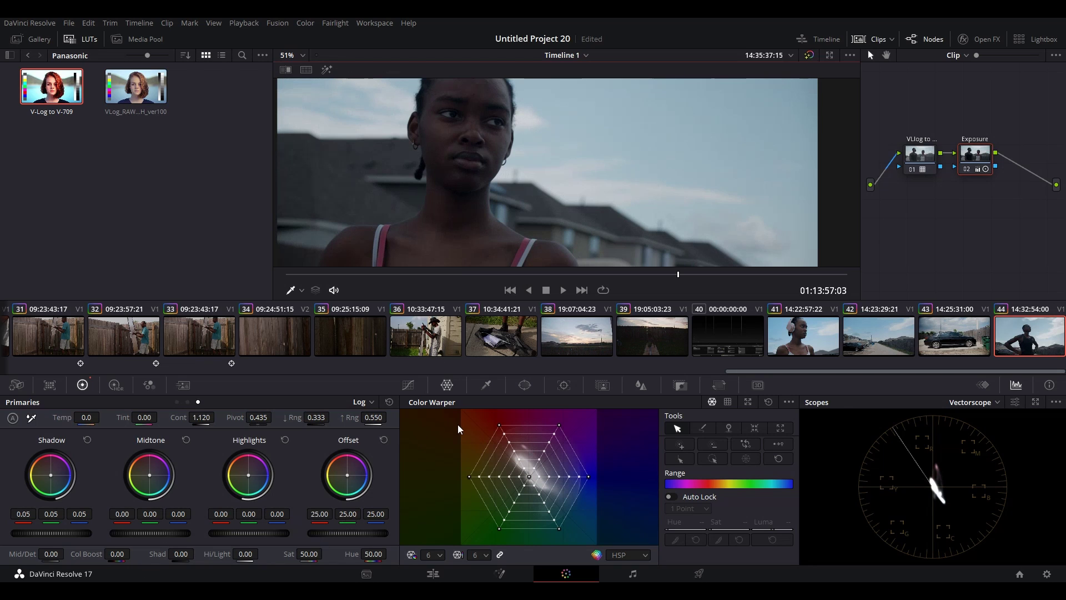
key(space)
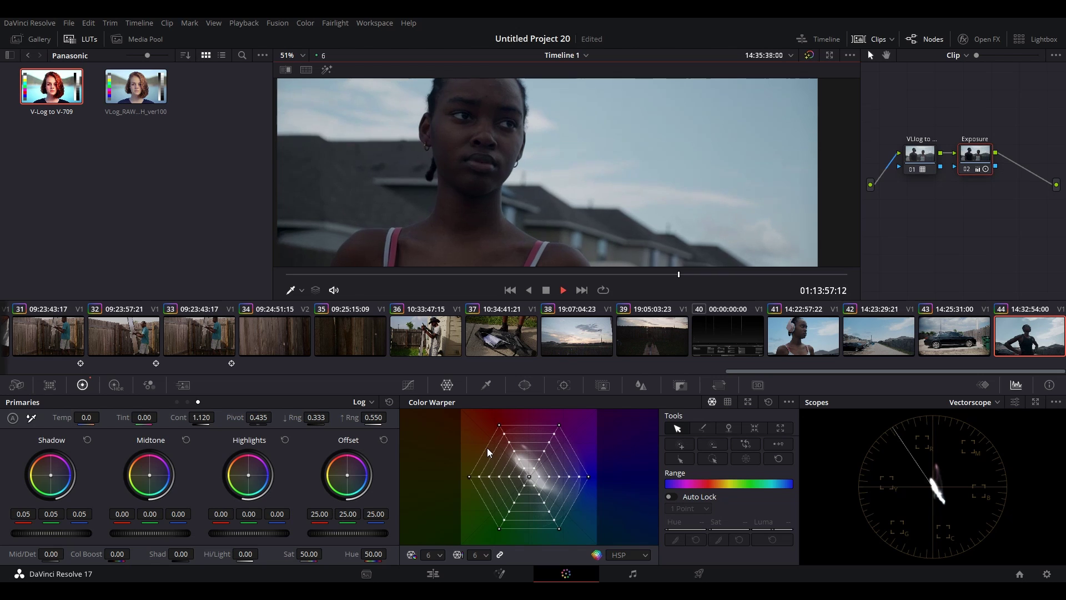
key(space)
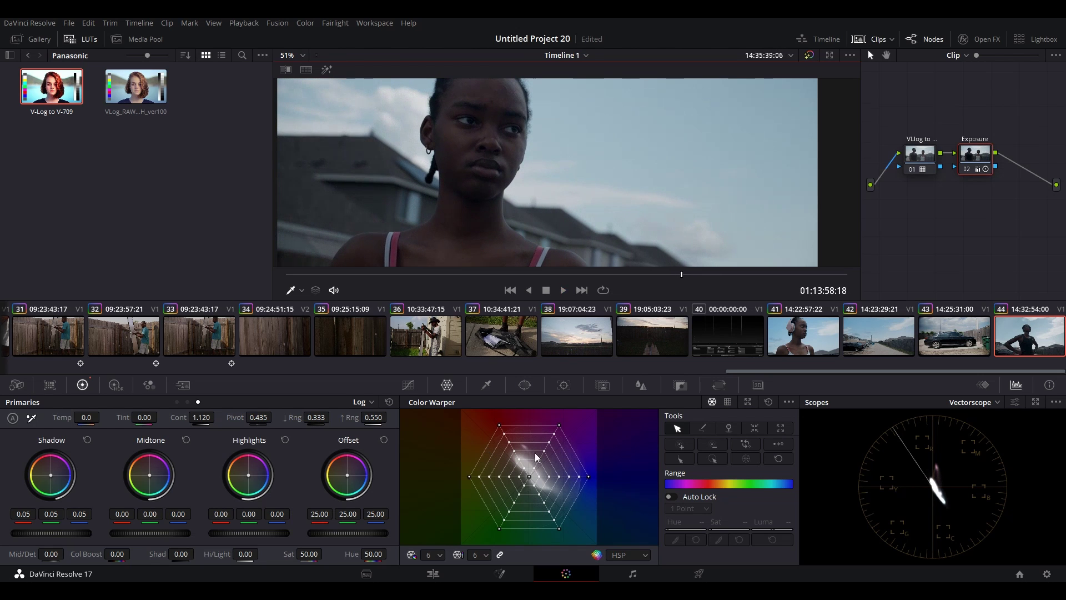
Step: Switch to the Edit page showing Timeline 1's three clips on Video 1
click(433, 574)
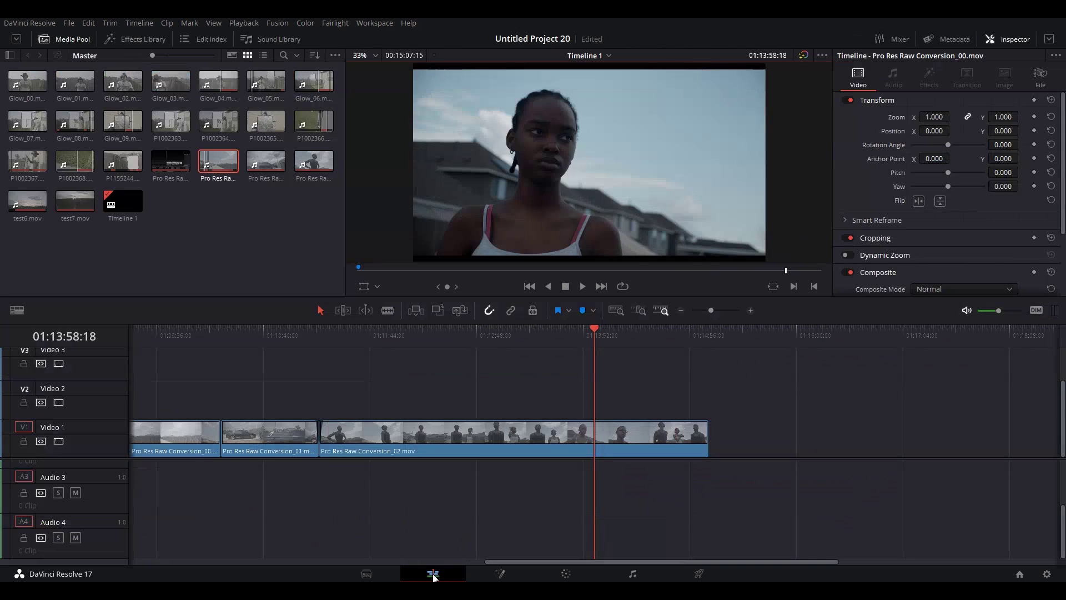